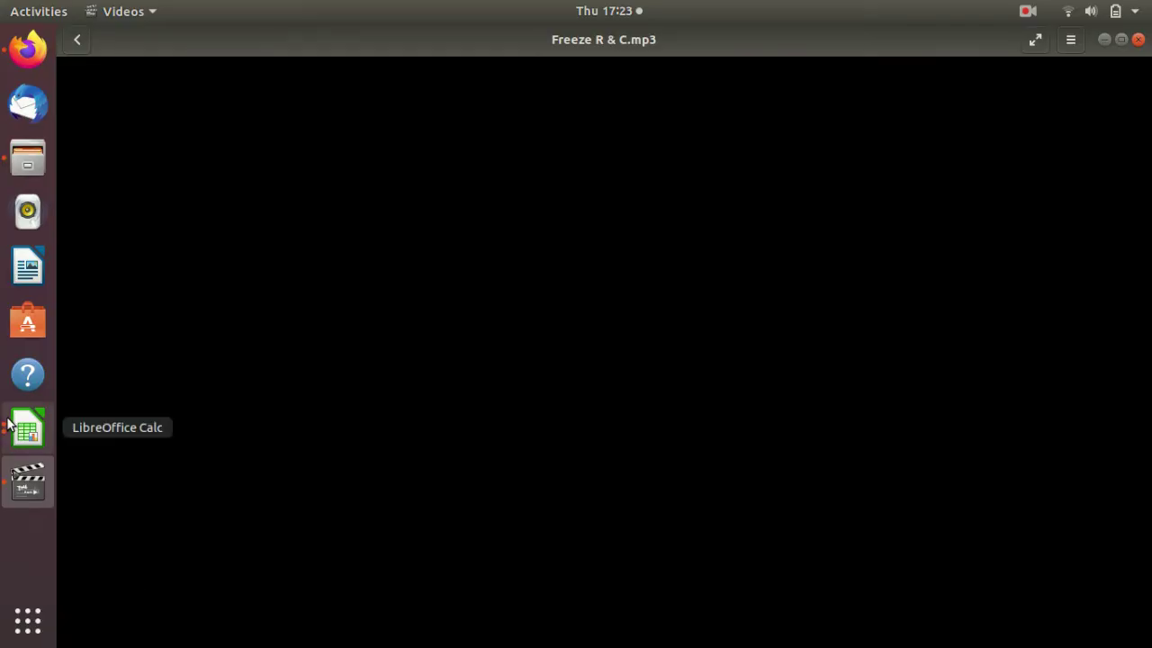
# Switch to the Untitled 1.ods Calc window showing the Class 10th test-marks table.
pyautogui.click(28, 430)
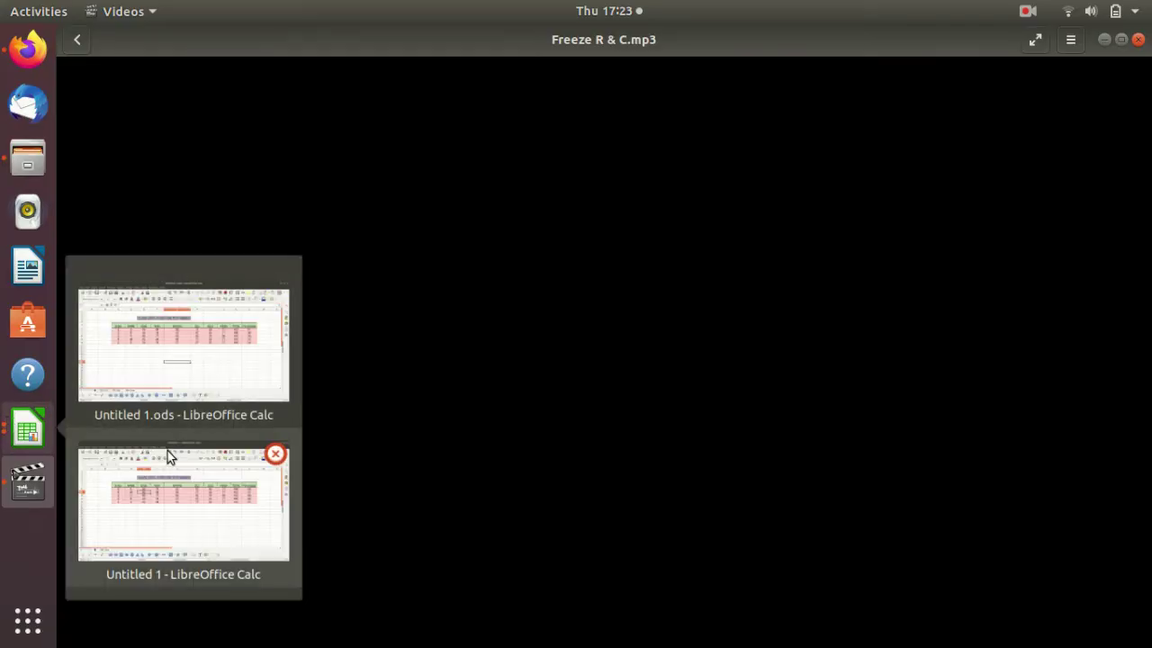
pyautogui.click(211, 364)
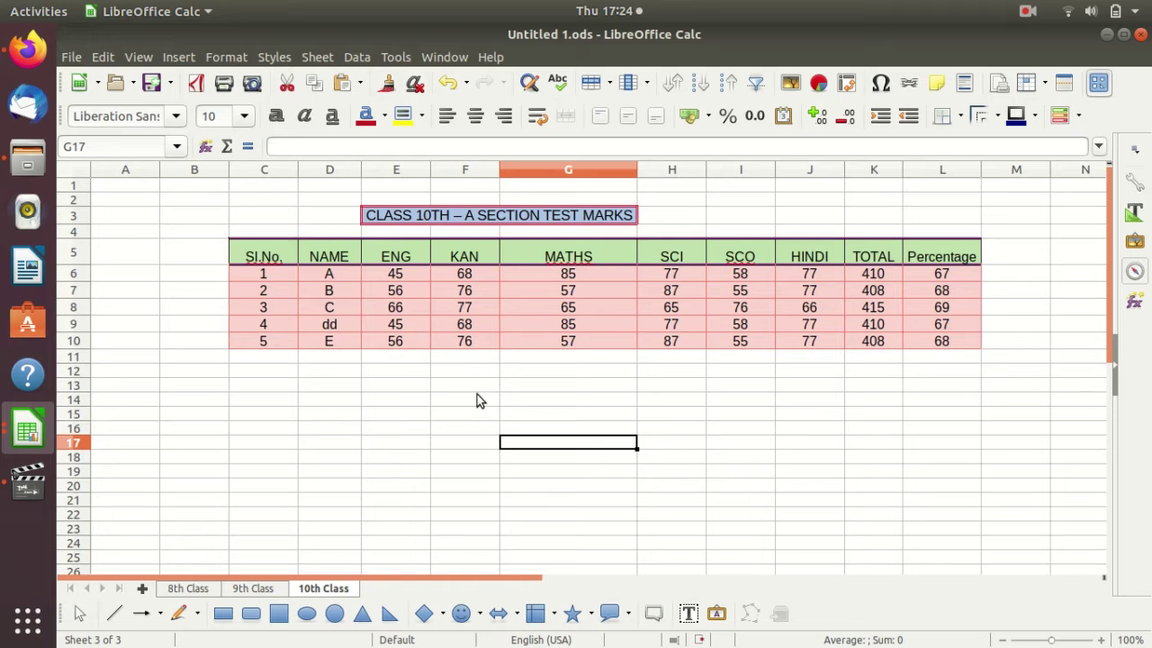
pyautogui.moveTo(286, 274)
pyautogui.mouseDown()
pyautogui.moveTo(796, 343)
pyautogui.moveTo(939, 348)
pyautogui.mouseUp()
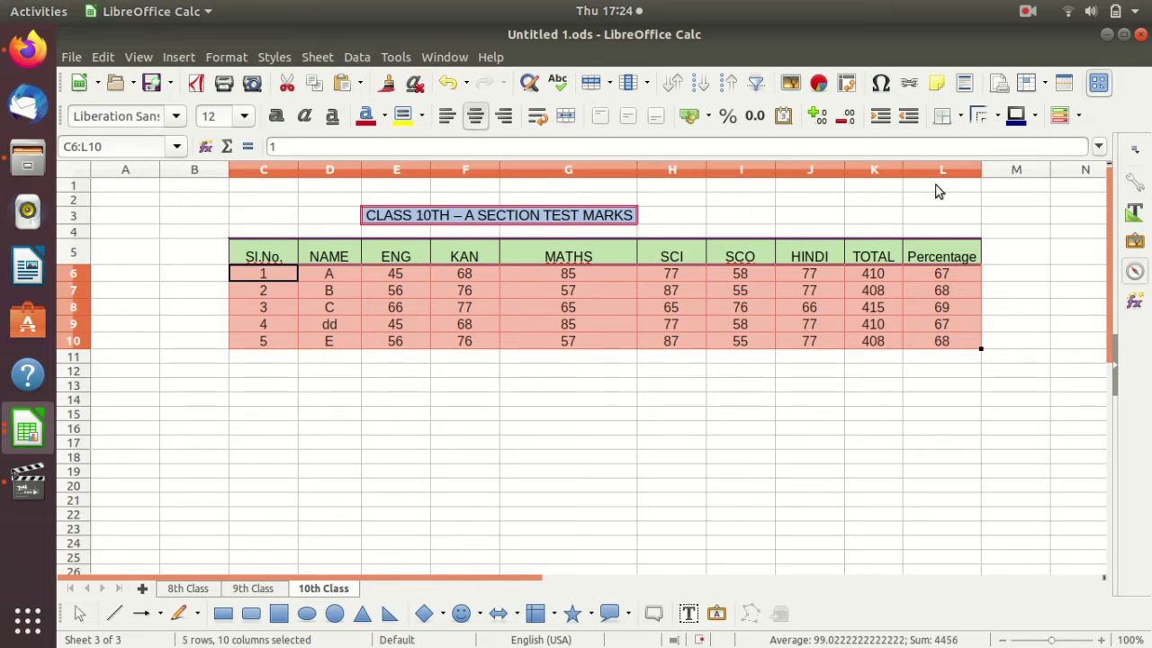
pyautogui.click(262, 259)
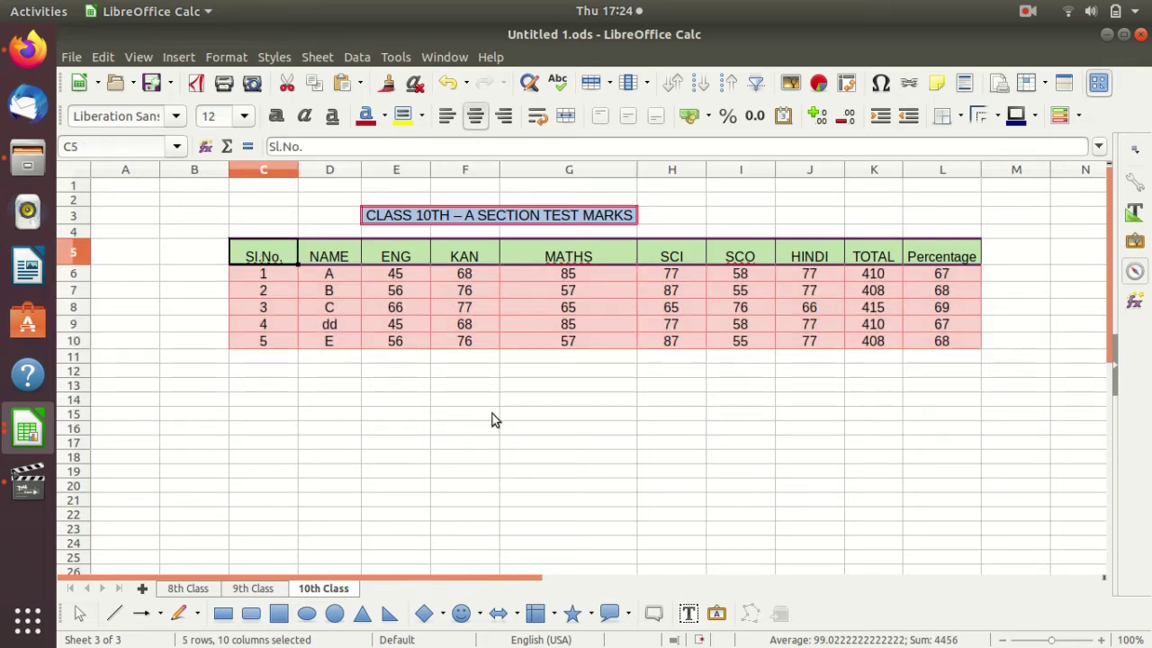
pyautogui.scroll(-2, 601, 495)
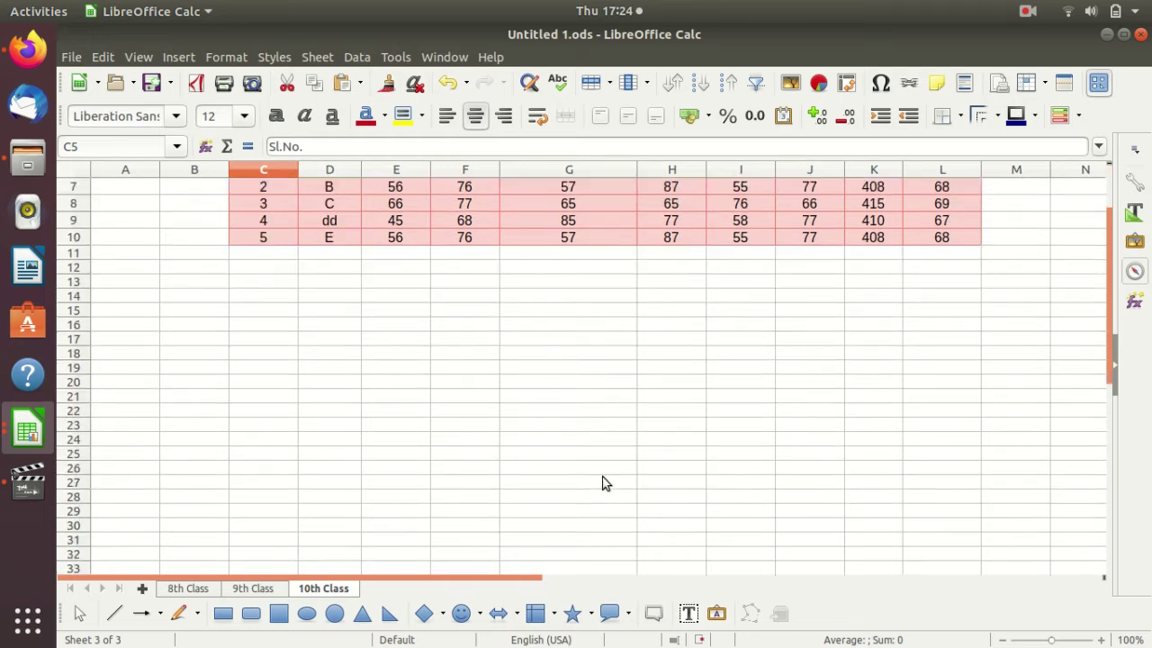
pyautogui.scroll(-2, 602, 481)
pyautogui.scroll(-3, 603, 475)
pyautogui.scroll(-2, 601, 468)
pyautogui.scroll(4, 594, 450)
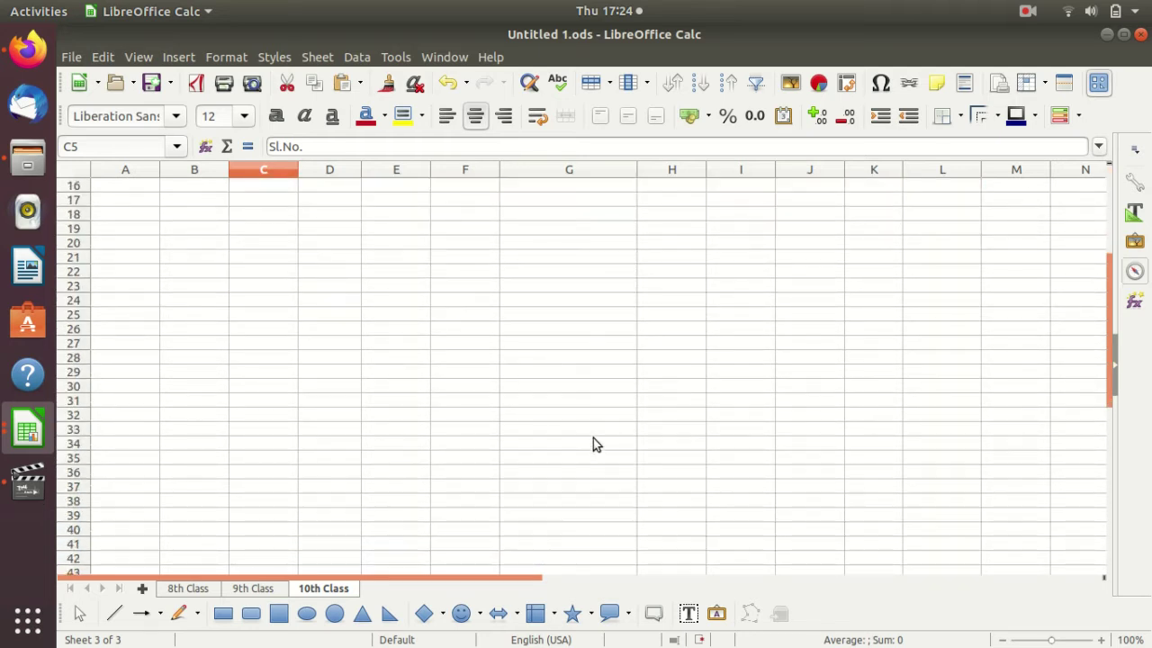
pyautogui.scroll(5, 592, 438)
pyautogui.scroll(1, 592, 433)
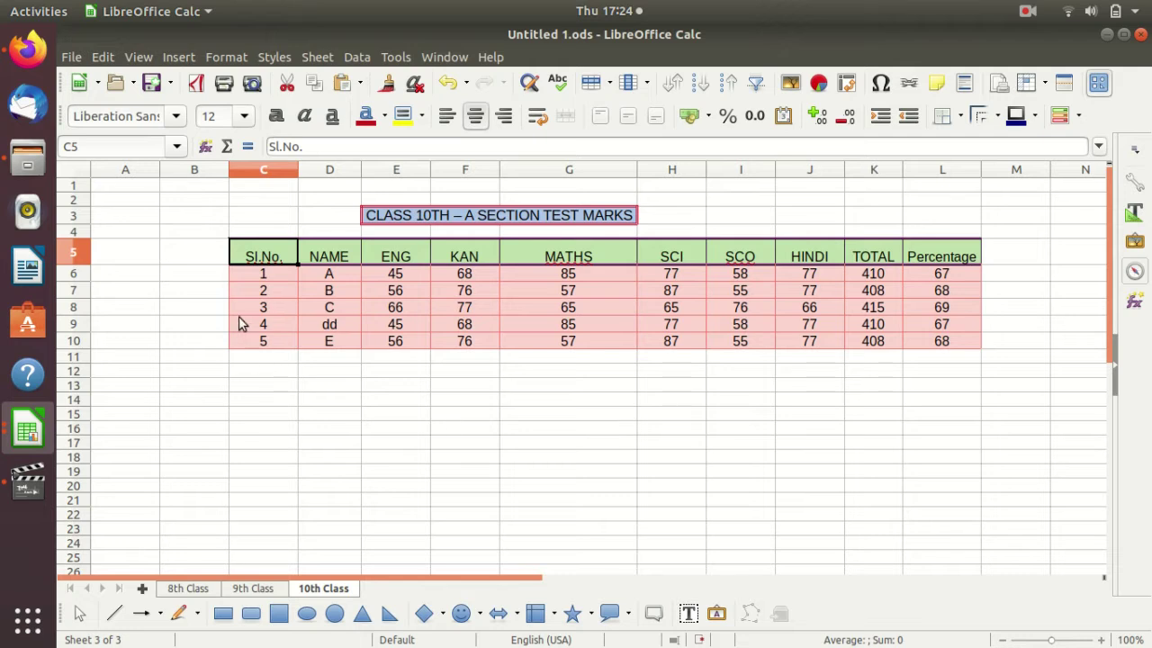
# Copy the student rows C6:L10 and paste them at C11, C16 and C21.
pyautogui.moveTo(261, 274); pyautogui.dragTo(935, 342)
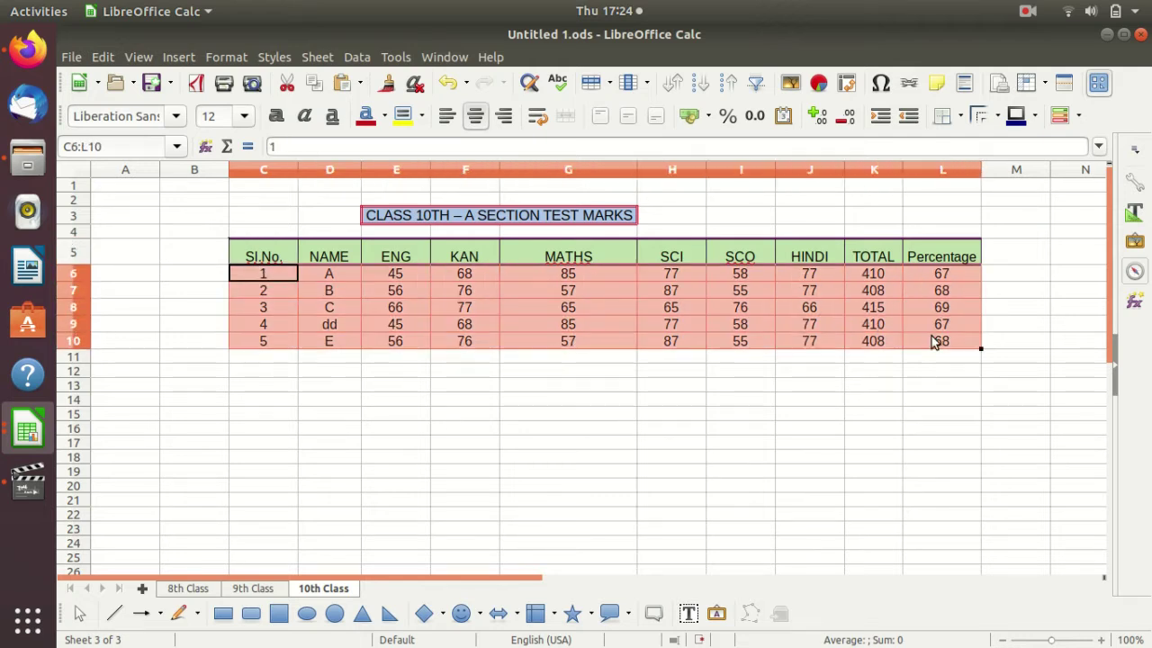
pyautogui.hotkey('ctrl', 'c')
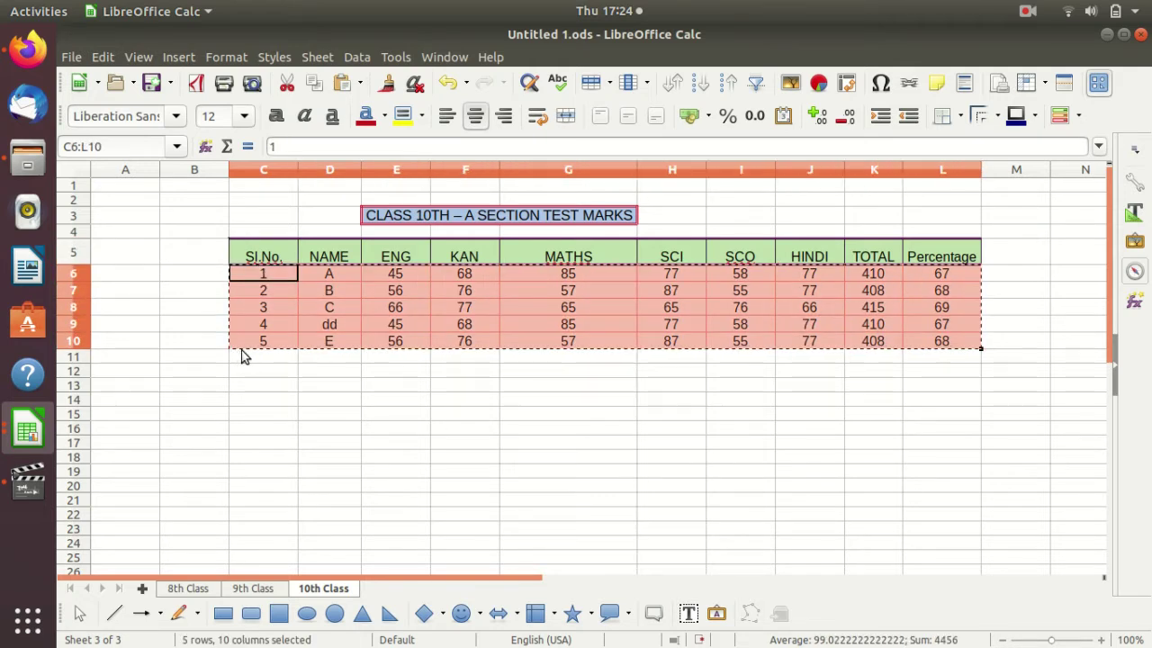
pyautogui.click(245, 356)
pyautogui.hotkey('ctrl', 'v')
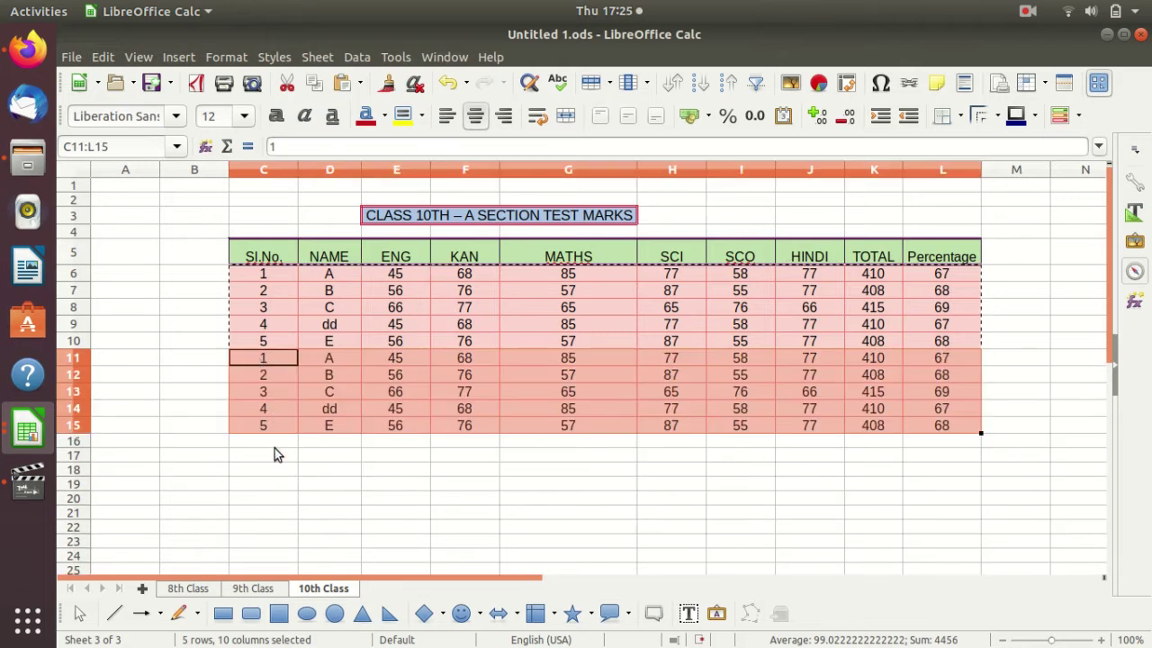
pyautogui.click(272, 446)
pyautogui.hotkey('ctrl', 'v')
pyautogui.click(261, 524)
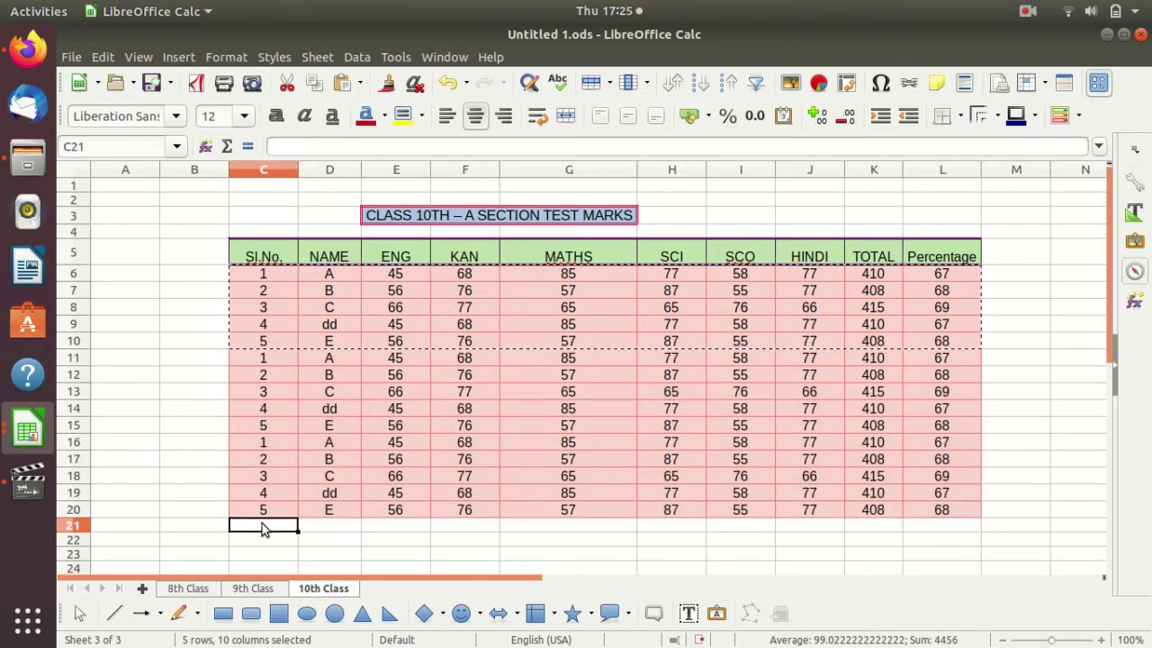
pyautogui.hotkey('ctrl', 'v')
pyautogui.click(1009, 294)
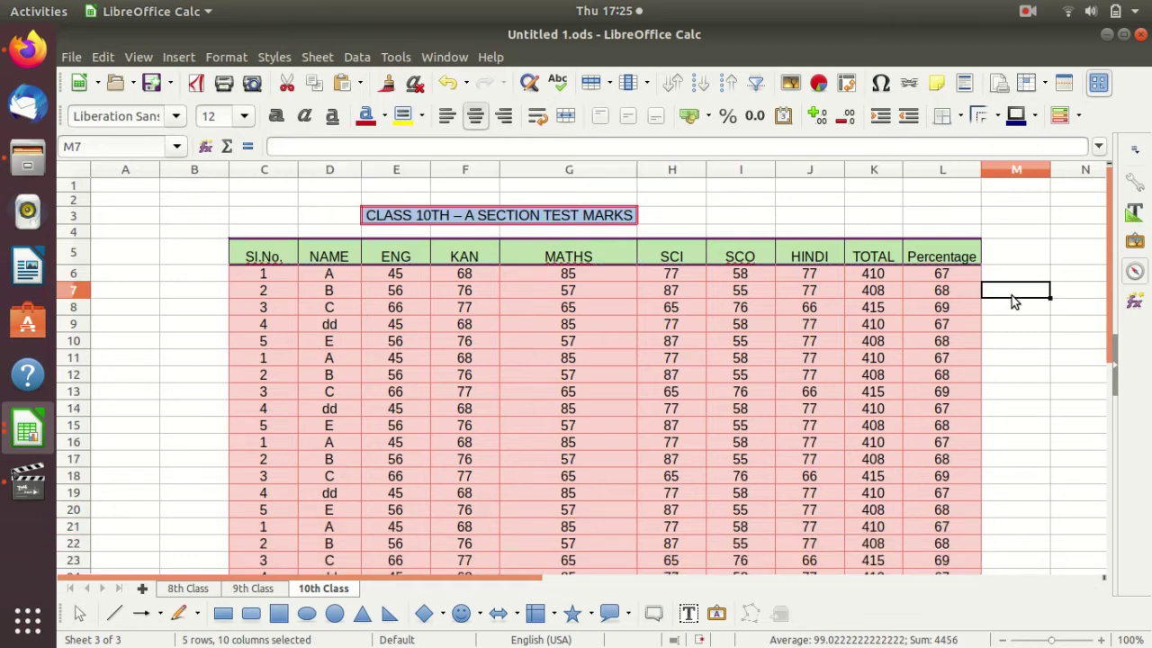
# Copy block C21:L25 and paste it at C26 and C31, extending the table to row 35.
pyautogui.scroll(-1, 1013, 293)
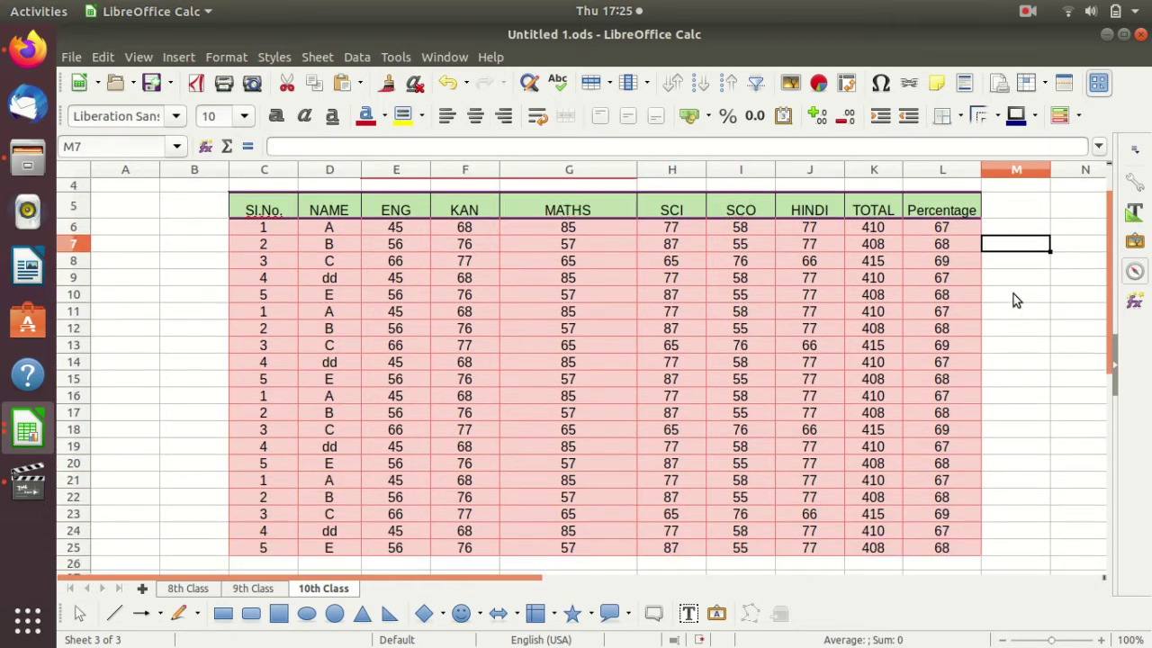
pyautogui.scroll(1, 1013, 294)
pyautogui.scroll(-2, 1013, 293)
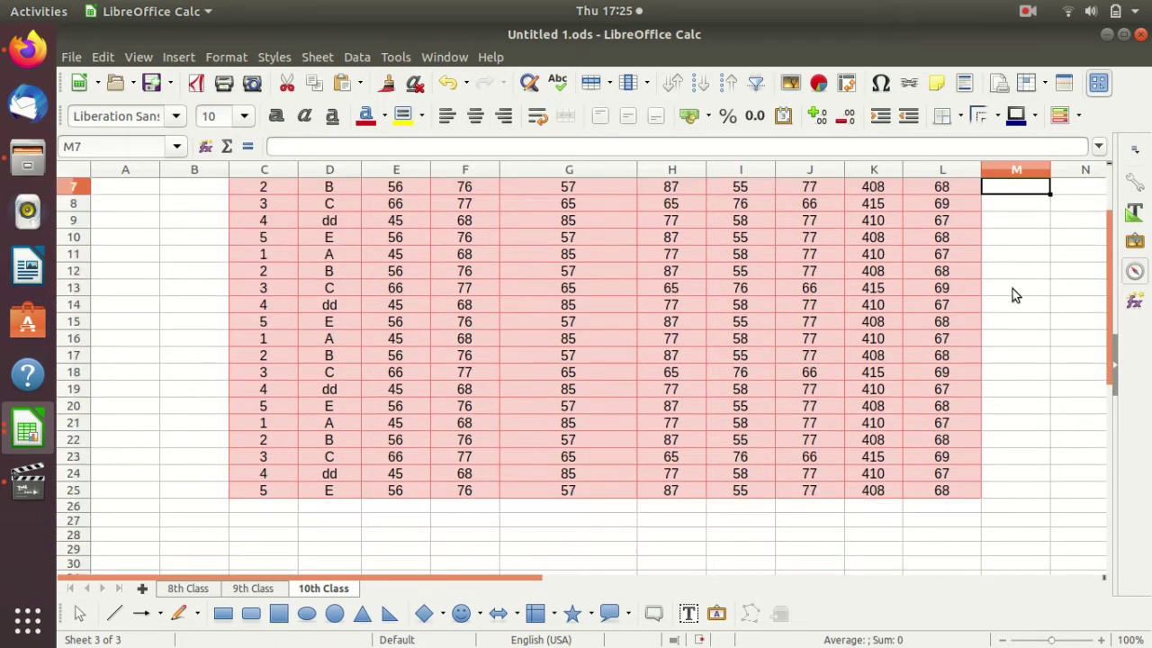
pyautogui.click(252, 429)
pyautogui.moveTo(252, 428); pyautogui.dragTo(958, 483)
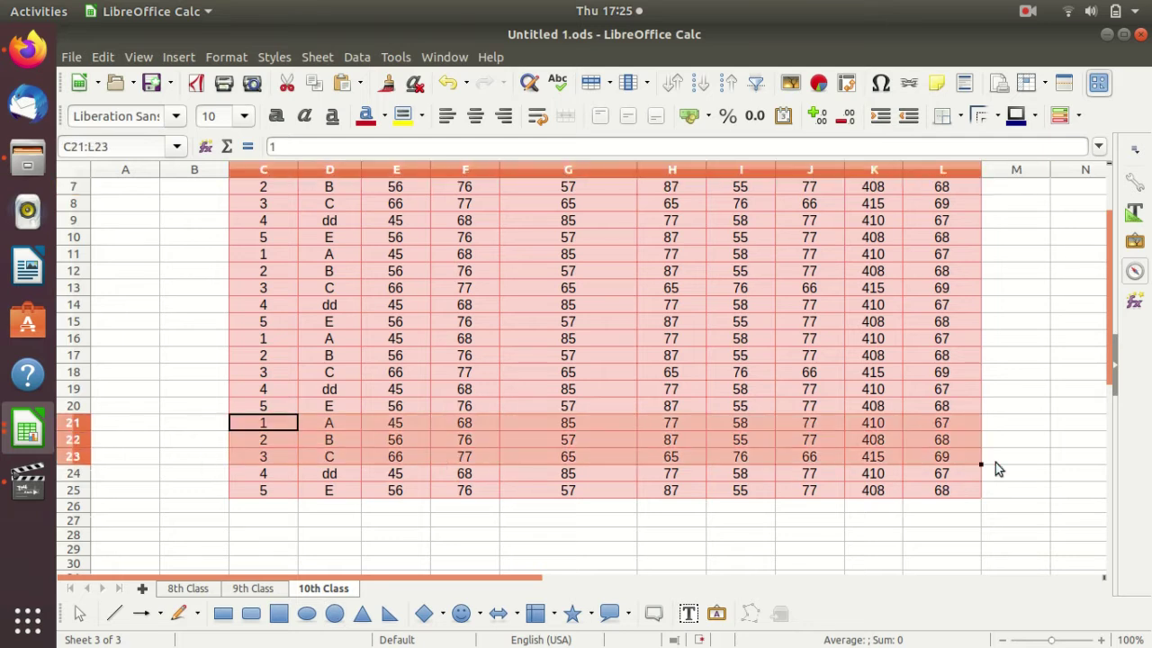
pyautogui.hotkey('ctrl', 'c')
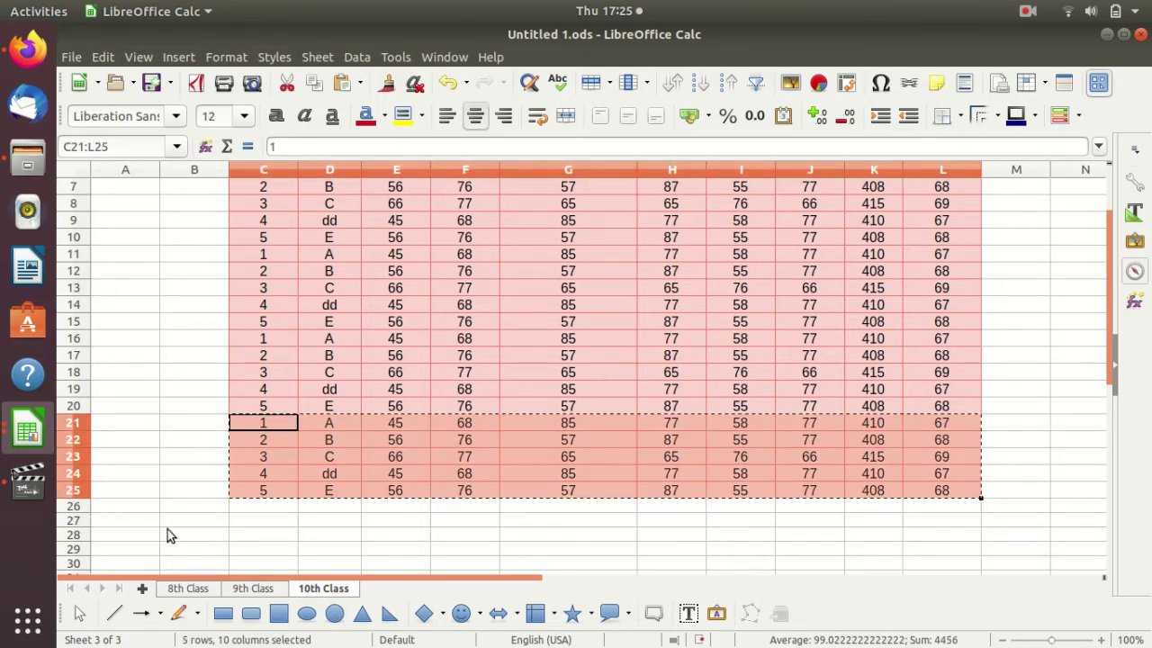
pyautogui.click(261, 509)
pyautogui.hotkey('ctrl', 'v')
pyautogui.scroll(-1, 271, 508)
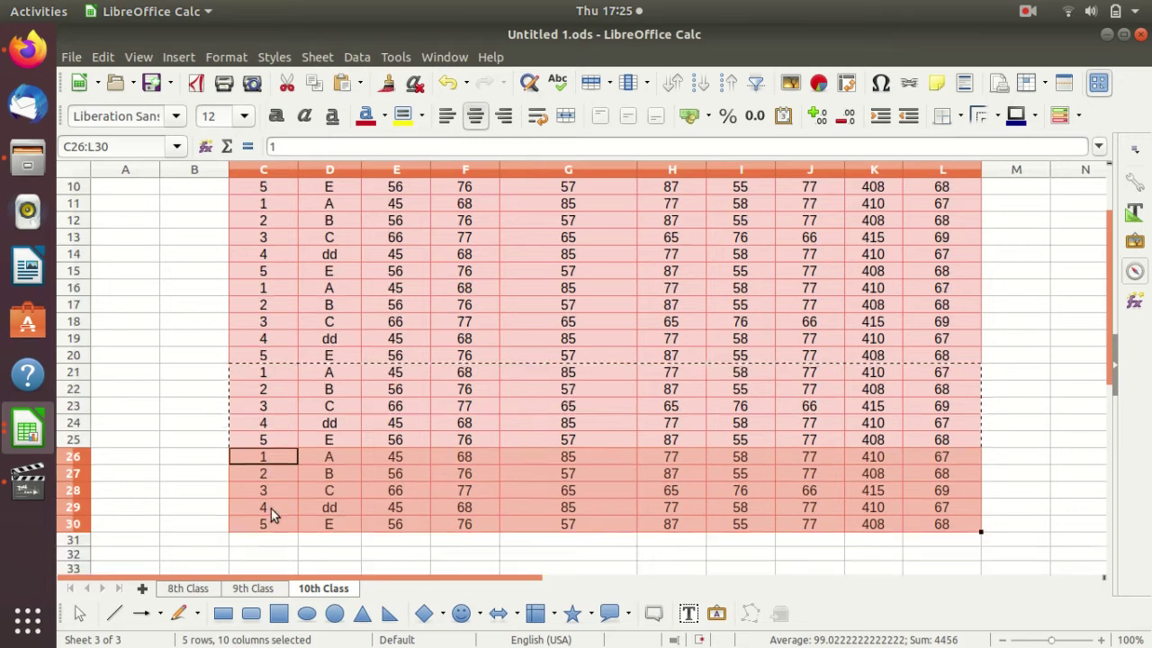
pyautogui.scroll(-1, 270, 509)
pyautogui.click(251, 491)
pyautogui.hotkey('ctrl', 'v')
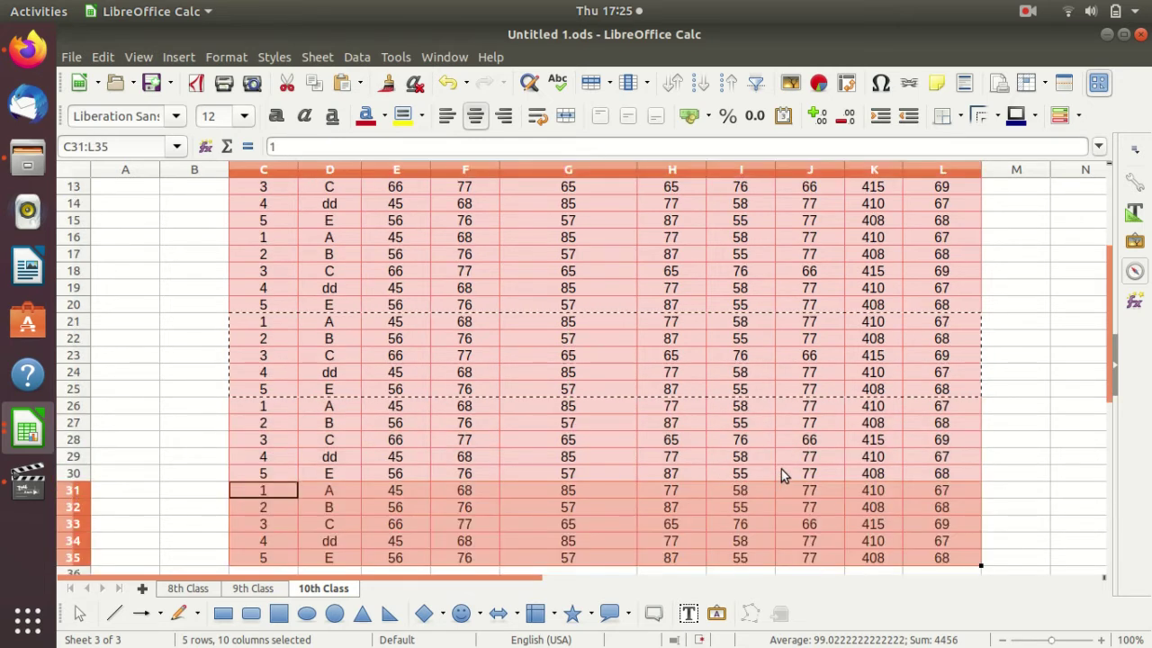
pyautogui.scroll(3, 835, 454)
pyautogui.scroll(1, 861, 457)
pyautogui.scroll(-2, 861, 457)
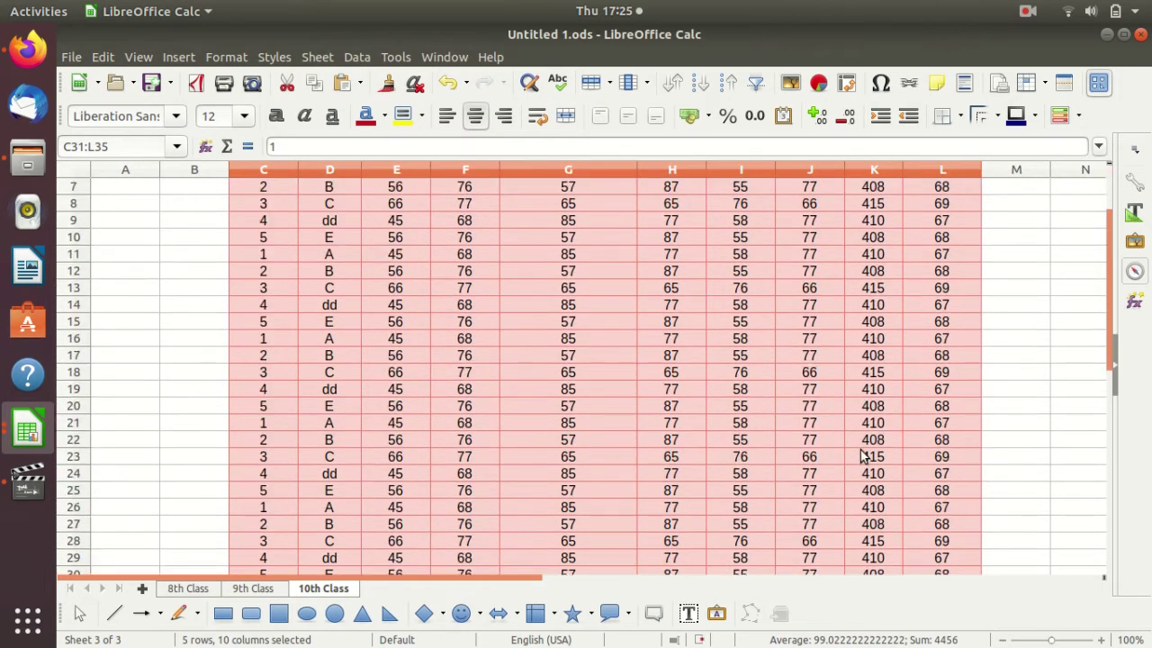
pyautogui.scroll(-1, 861, 457)
pyautogui.scroll(-1, 861, 457)
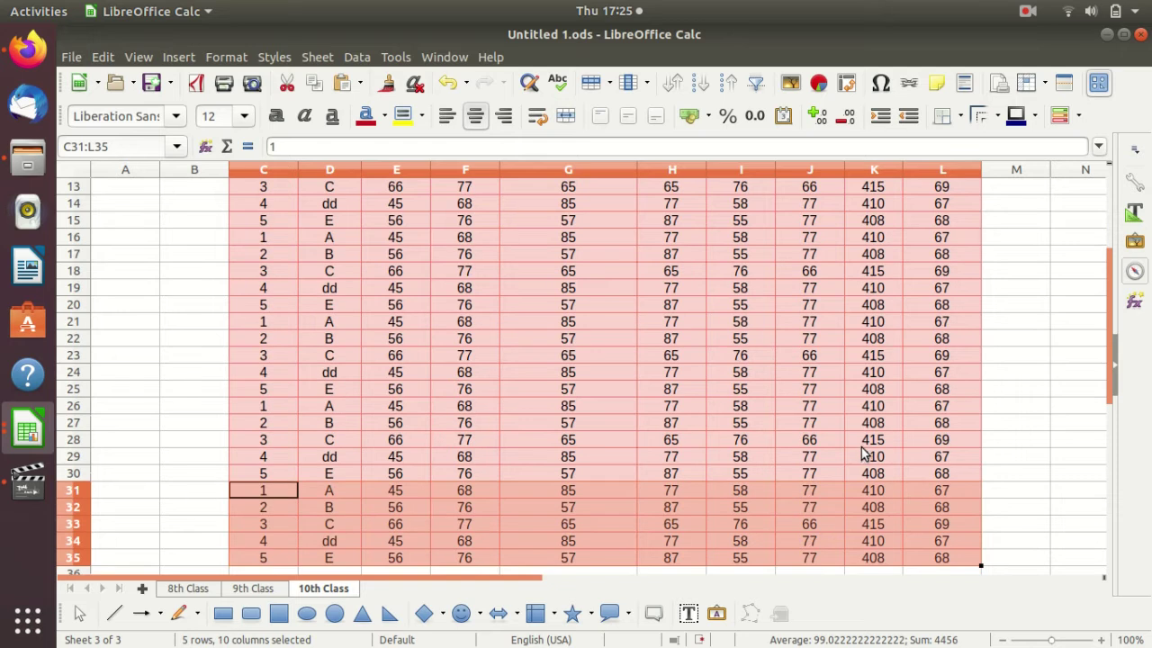
pyautogui.scroll(2, 861, 455)
pyautogui.scroll(2, 861, 455)
pyautogui.click(862, 445)
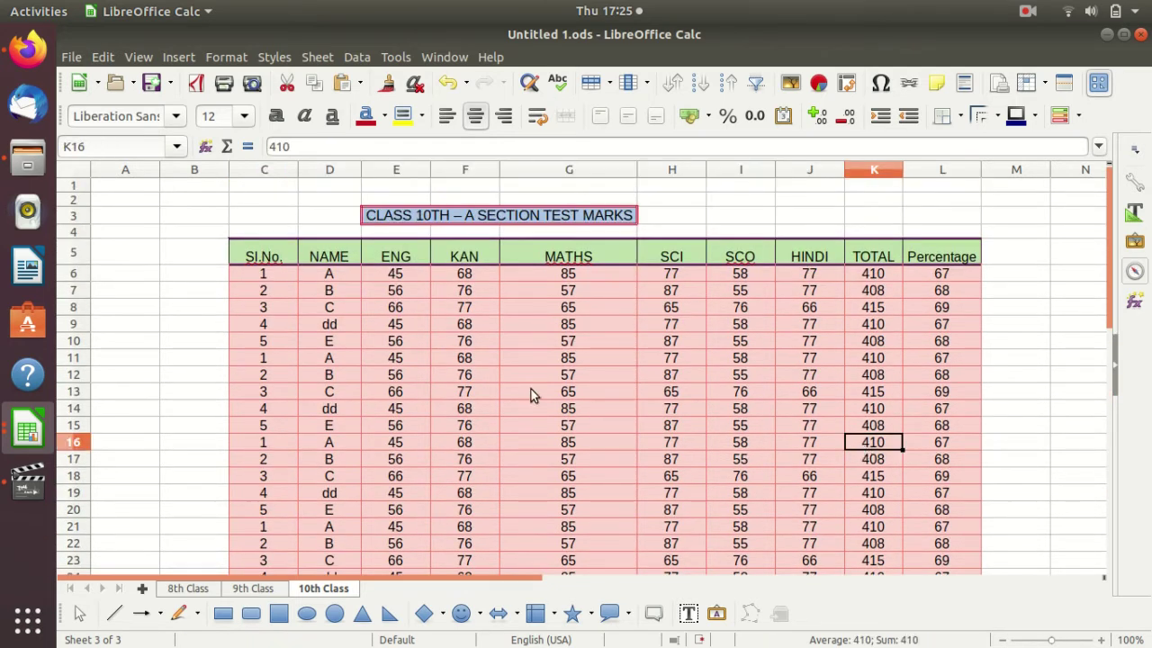
pyautogui.scroll(-3, 530, 388)
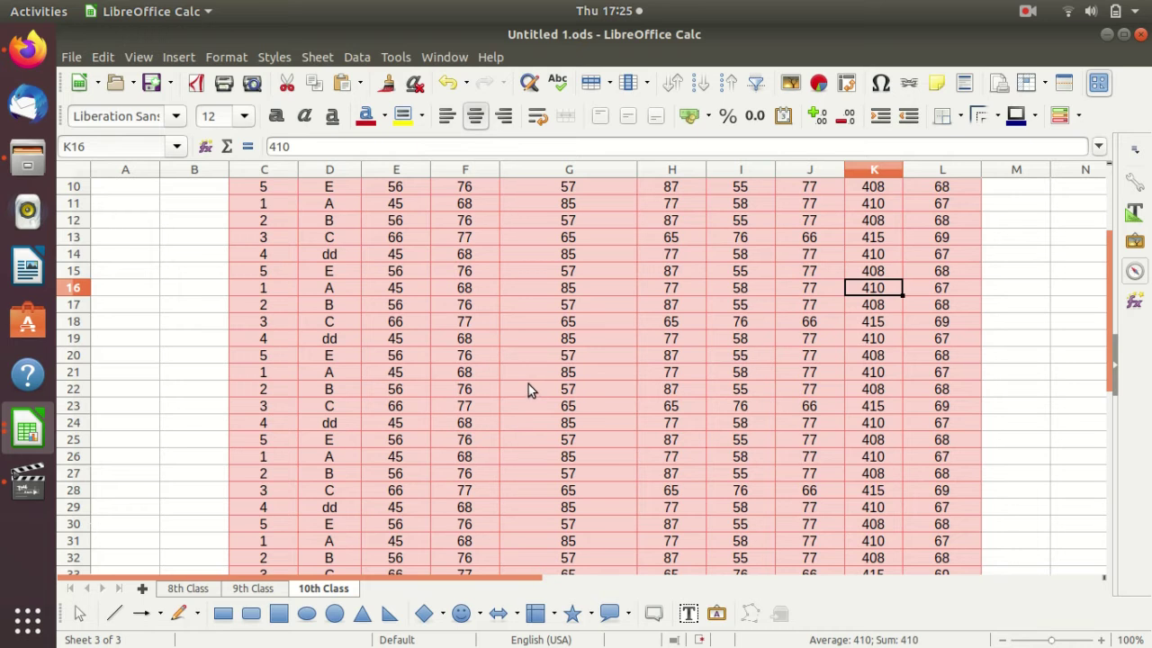
pyautogui.scroll(-1, 529, 389)
pyautogui.scroll(2, 529, 389)
pyautogui.scroll(2, 529, 388)
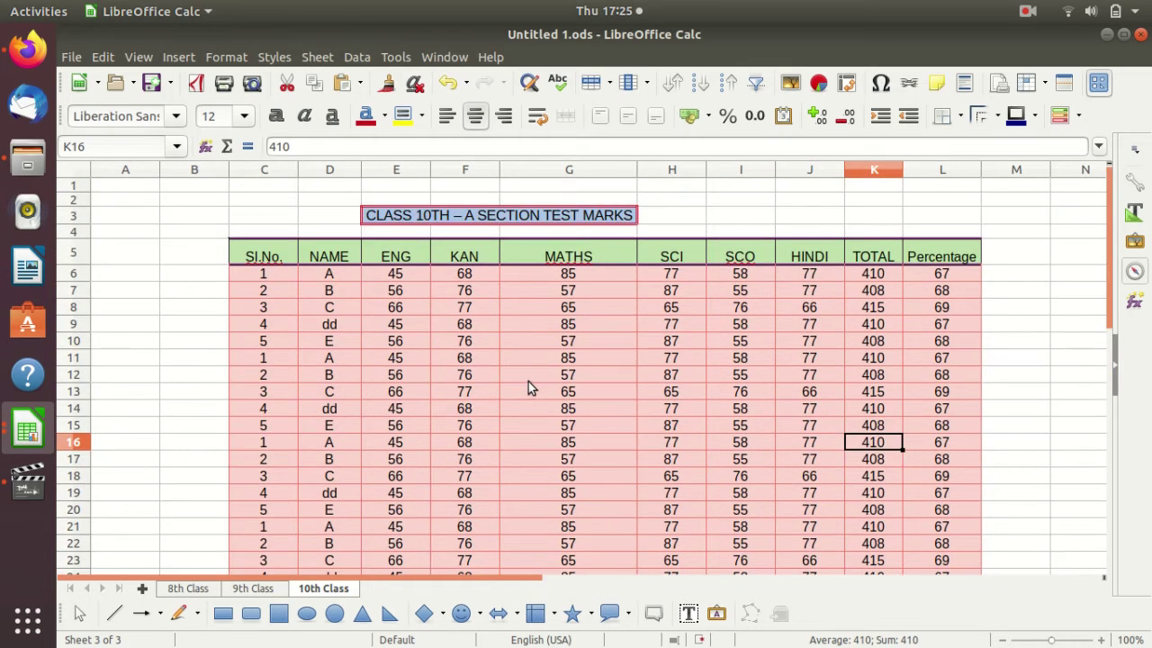
pyautogui.click(262, 257)
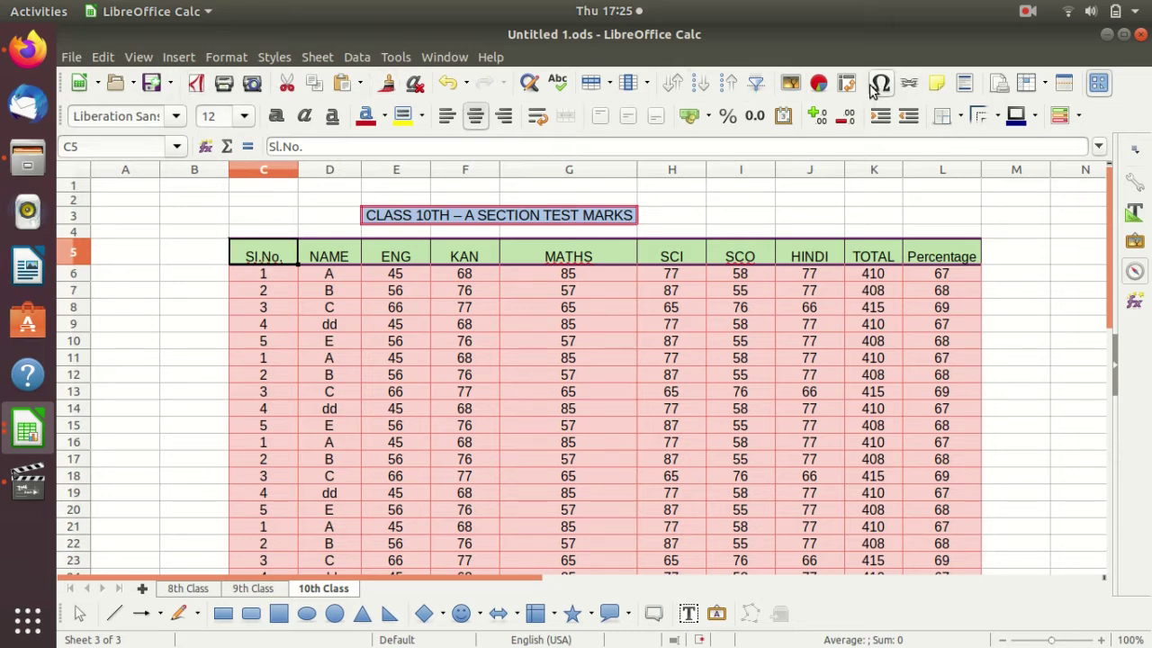
# Freeze column A with Freeze First Column and scroll sideways to test it.
pyautogui.click(142, 57)
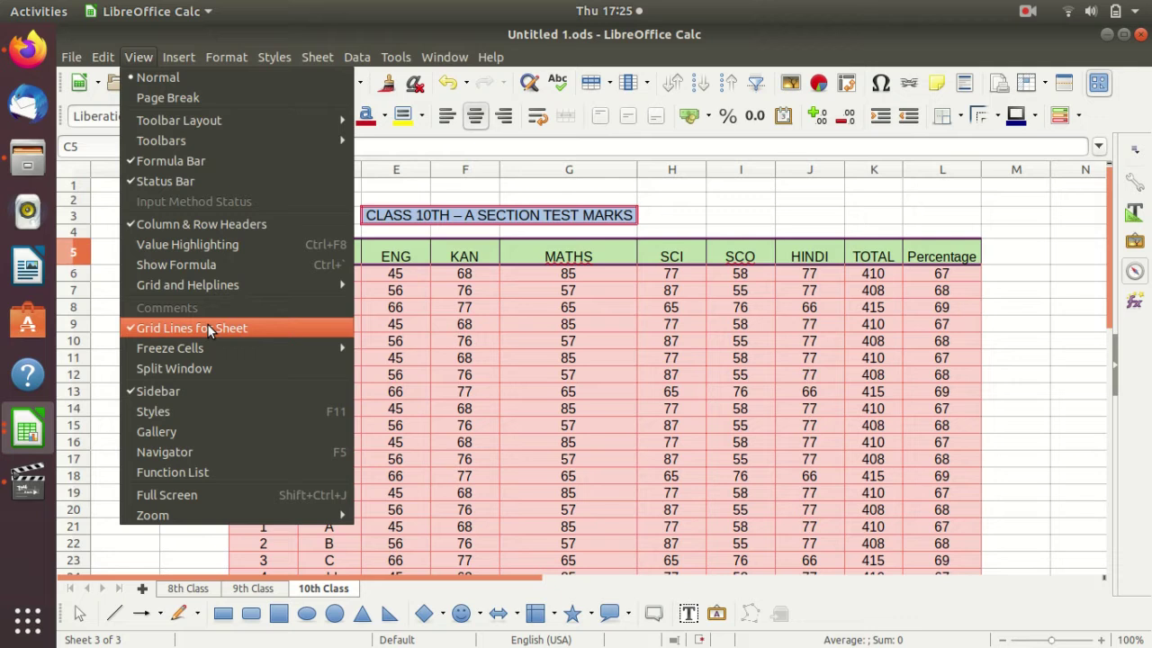
pyautogui.moveTo(170, 348)
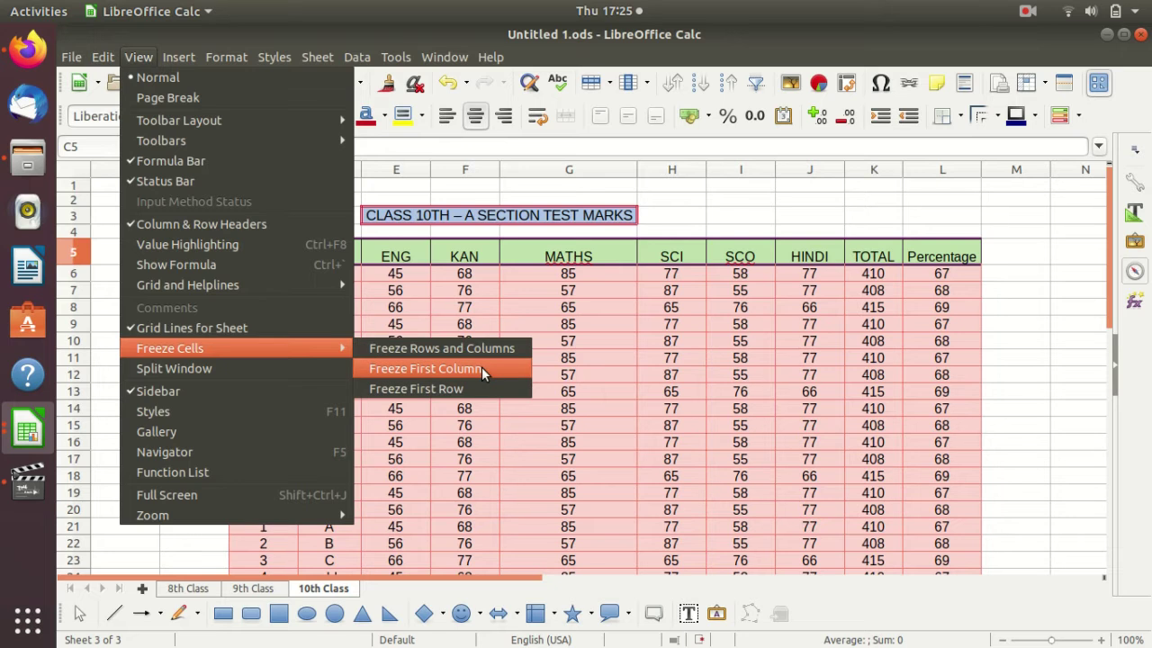
pyautogui.click(481, 369)
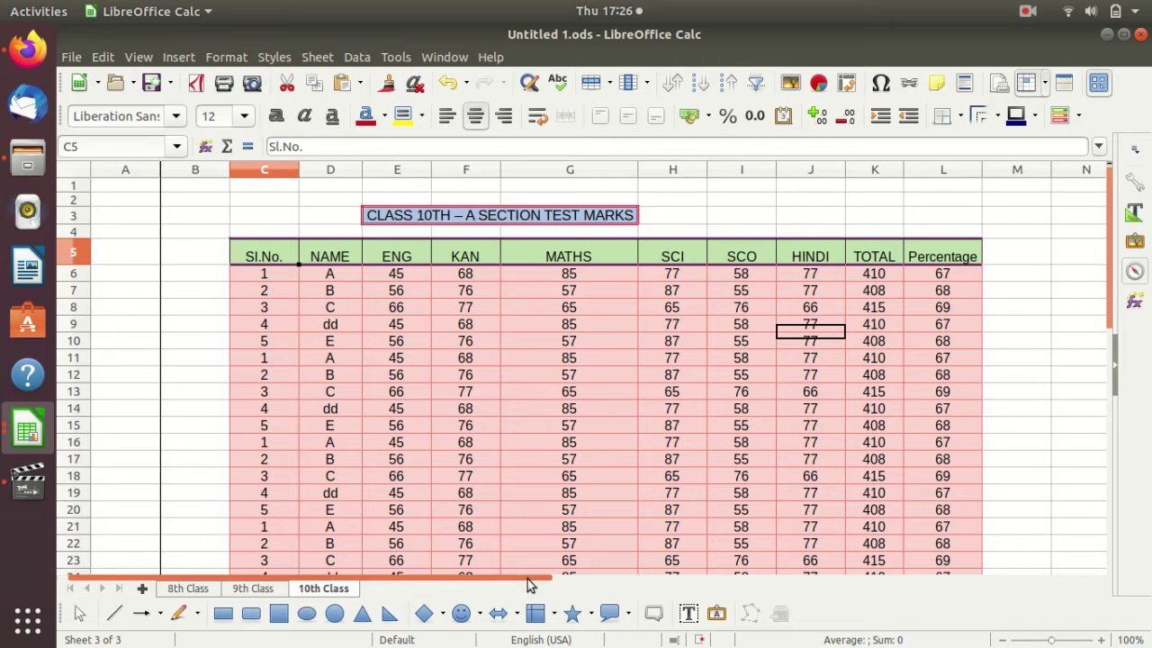
pyautogui.moveTo(527, 580)
pyautogui.mouseDown()
pyautogui.moveTo(796, 586)
pyautogui.moveTo(480, 590)
pyautogui.mouseUp()
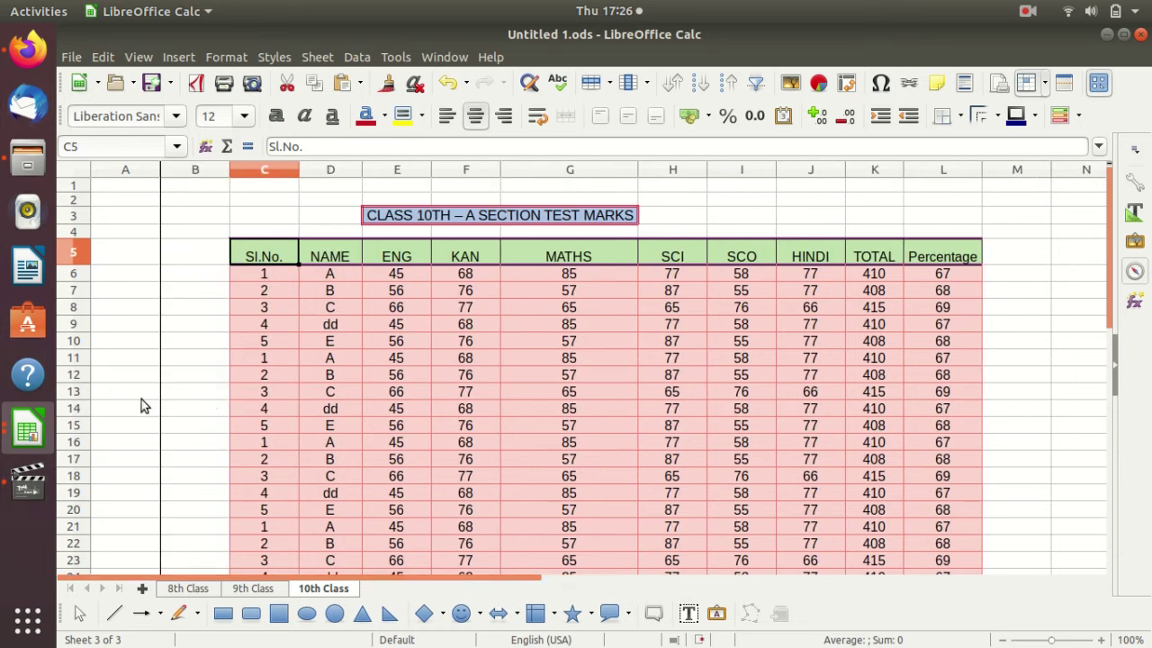
# Remove the existing freeze from the 10th Class sheet.
pyautogui.click(259, 169)
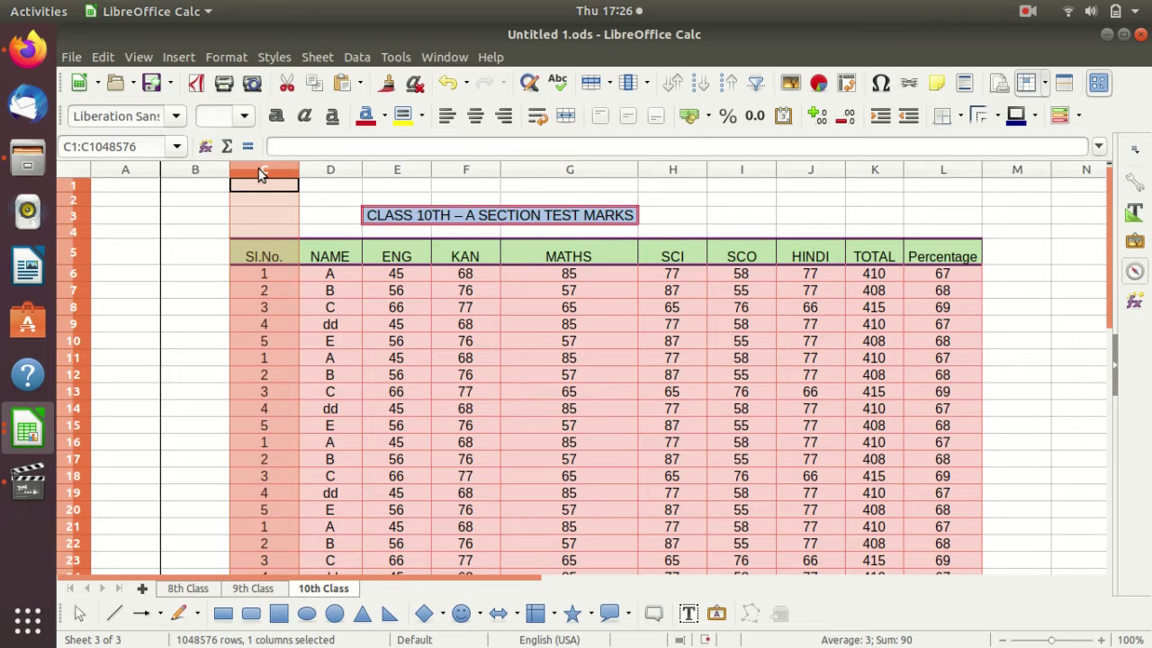
pyautogui.click(138, 58)
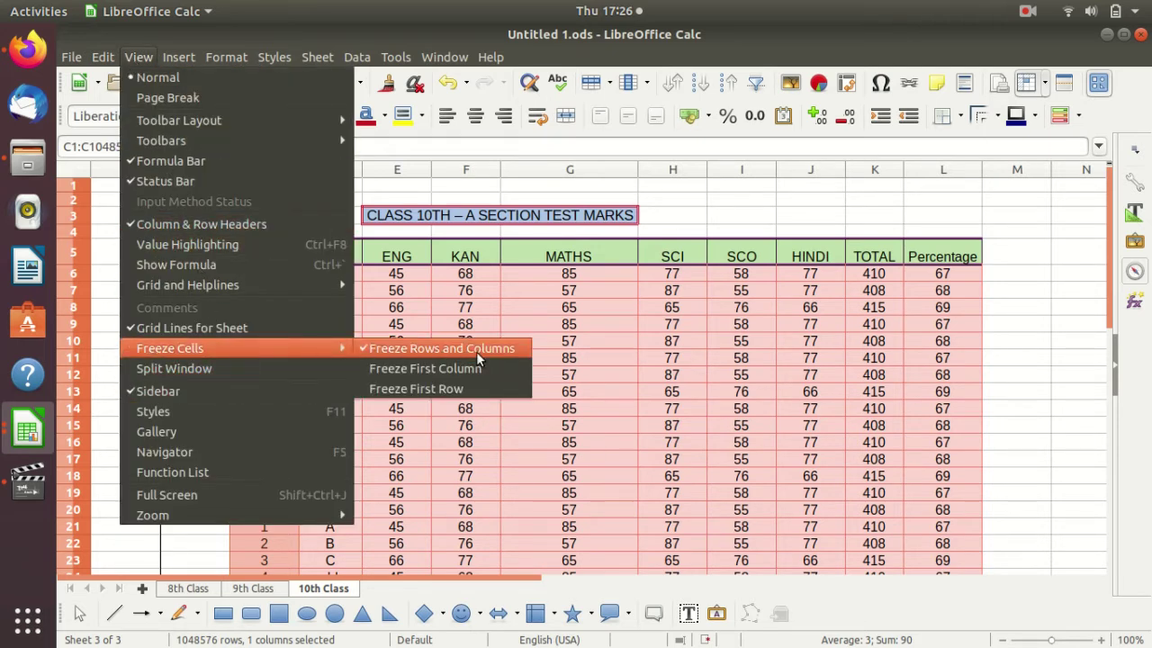
pyautogui.click(364, 352)
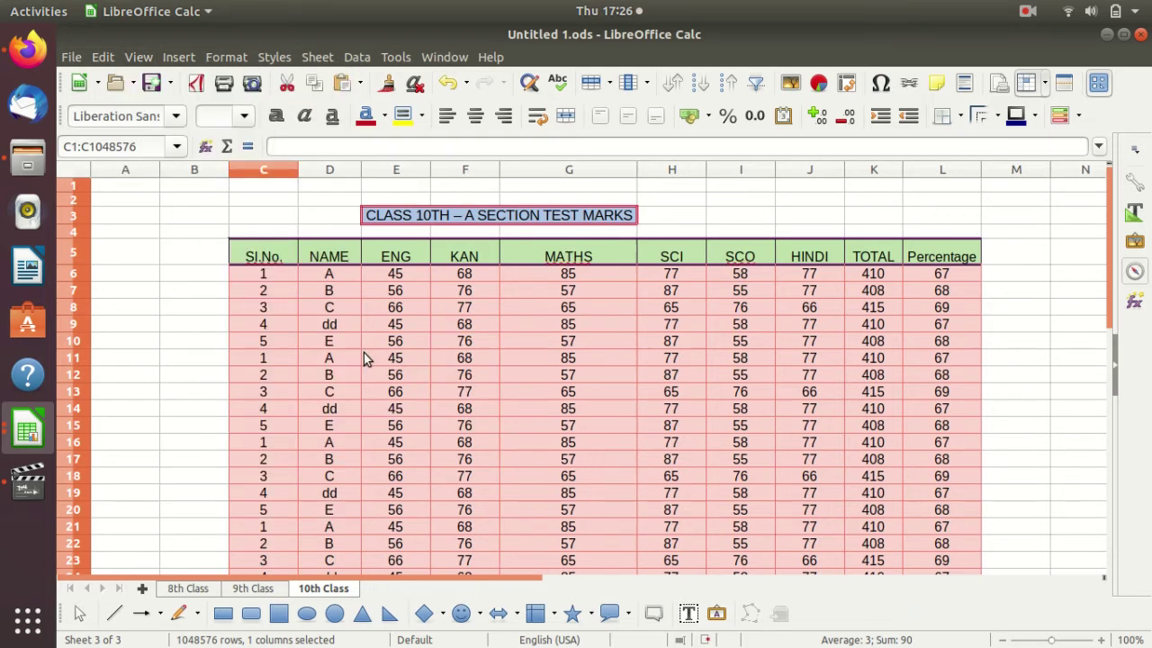
pyautogui.click(290, 216)
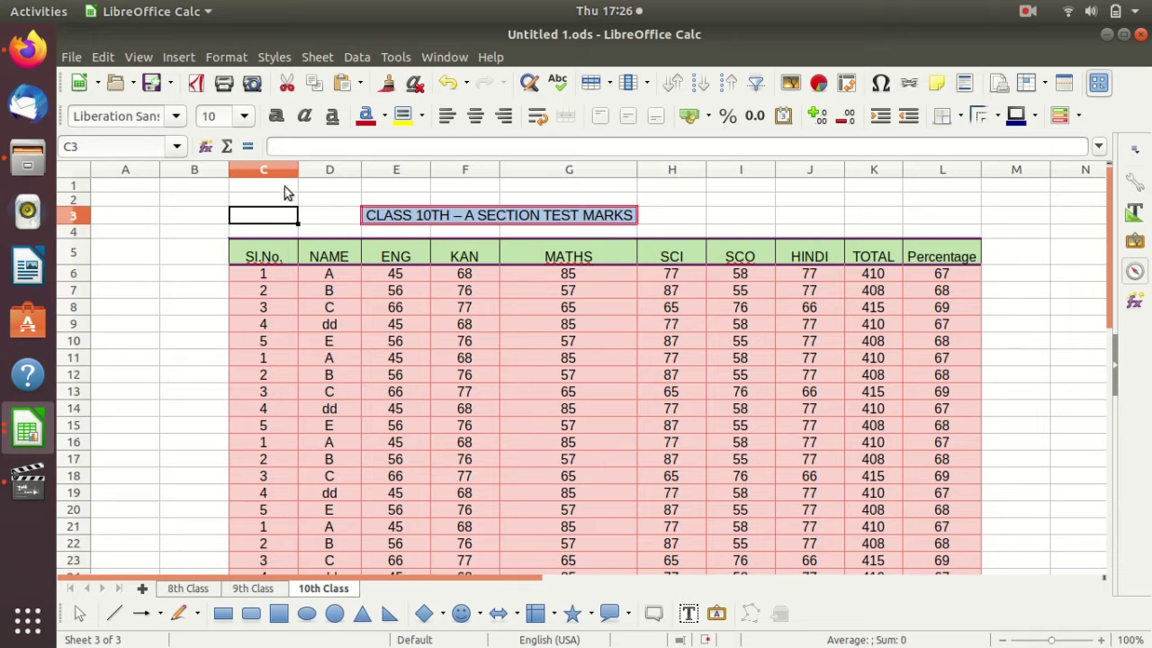
# Select column D and freeze columns A–C, then scroll sideways to check.
pyautogui.click(279, 171)
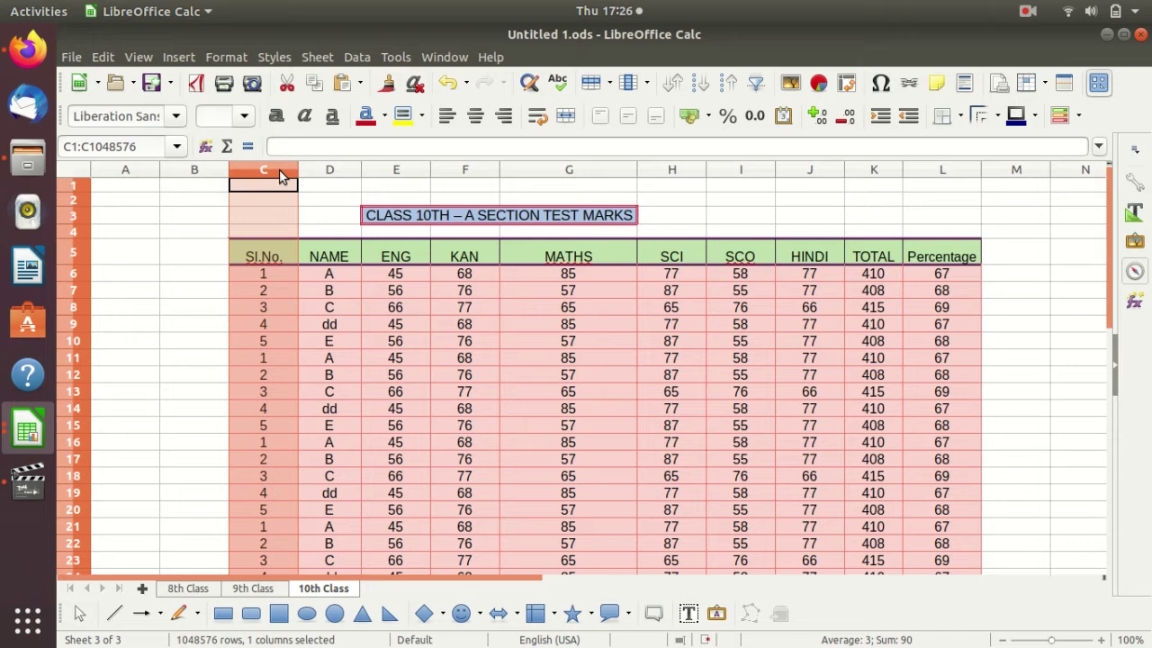
pyautogui.click(330, 171)
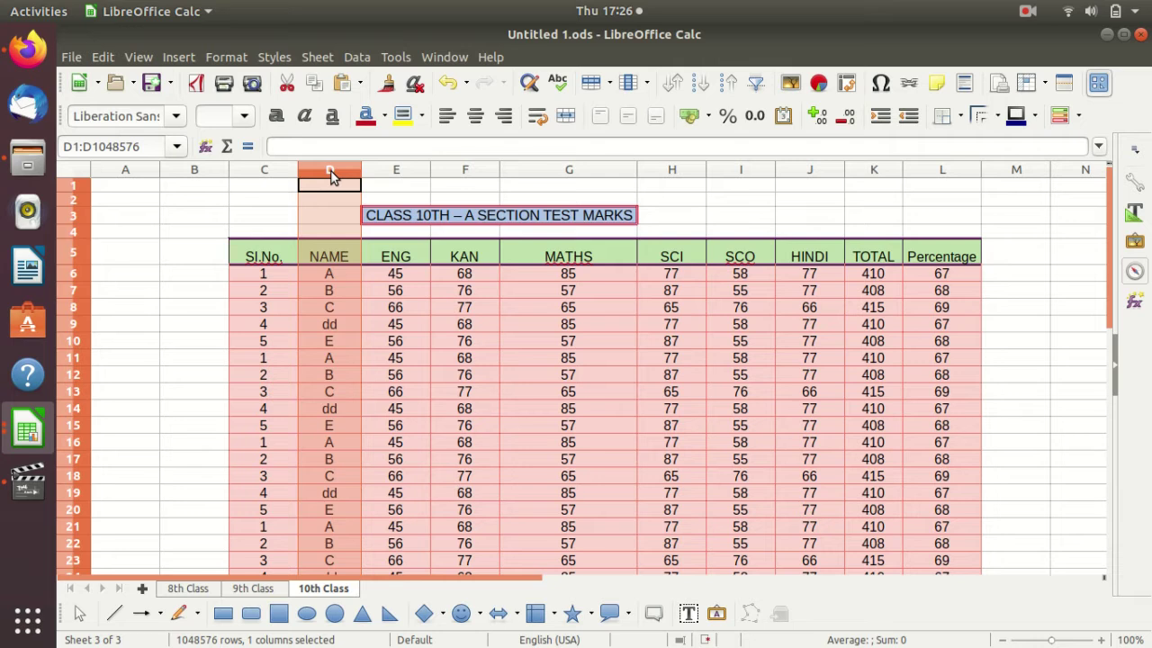
pyautogui.click(142, 58)
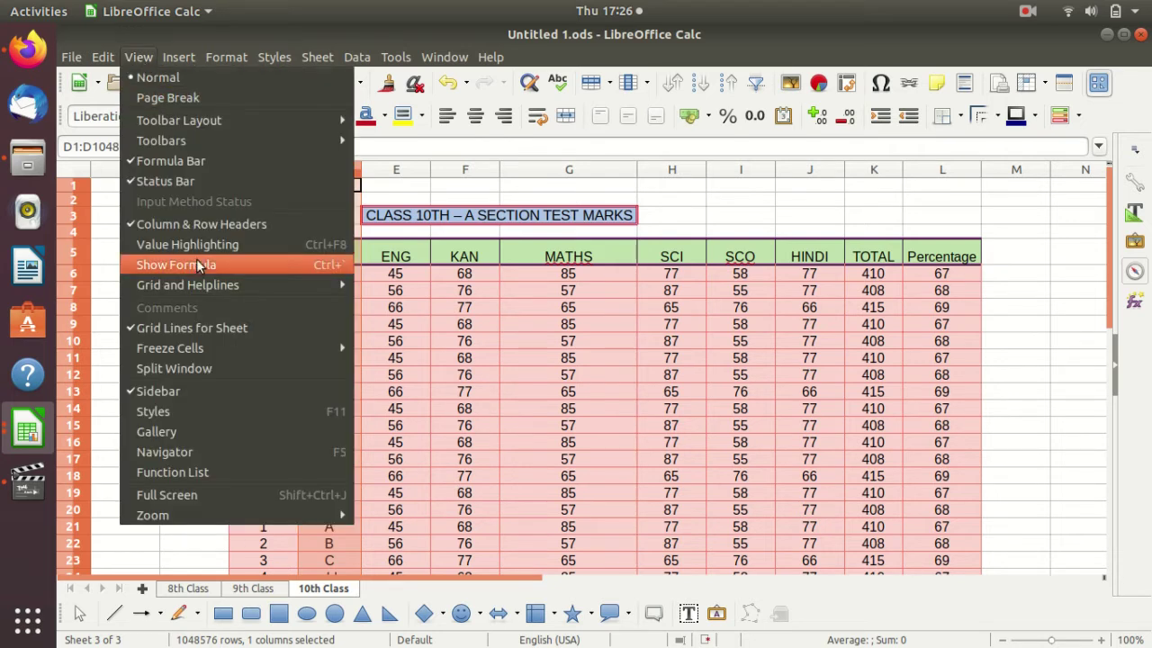
pyautogui.moveTo(170, 348)
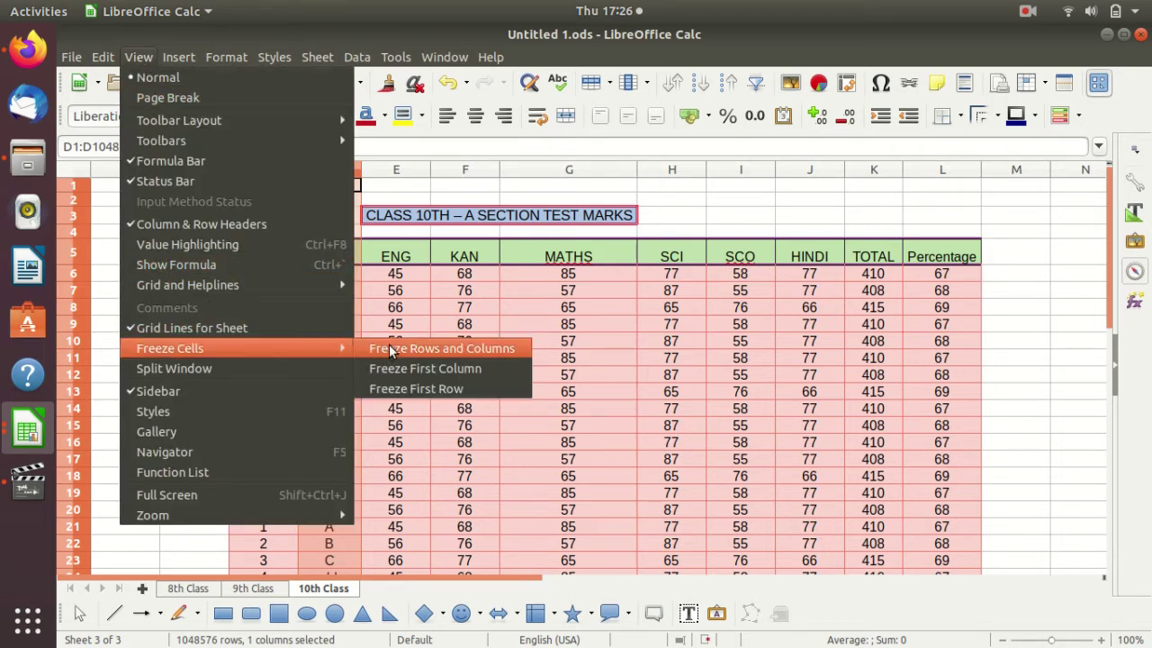
pyautogui.click(423, 351)
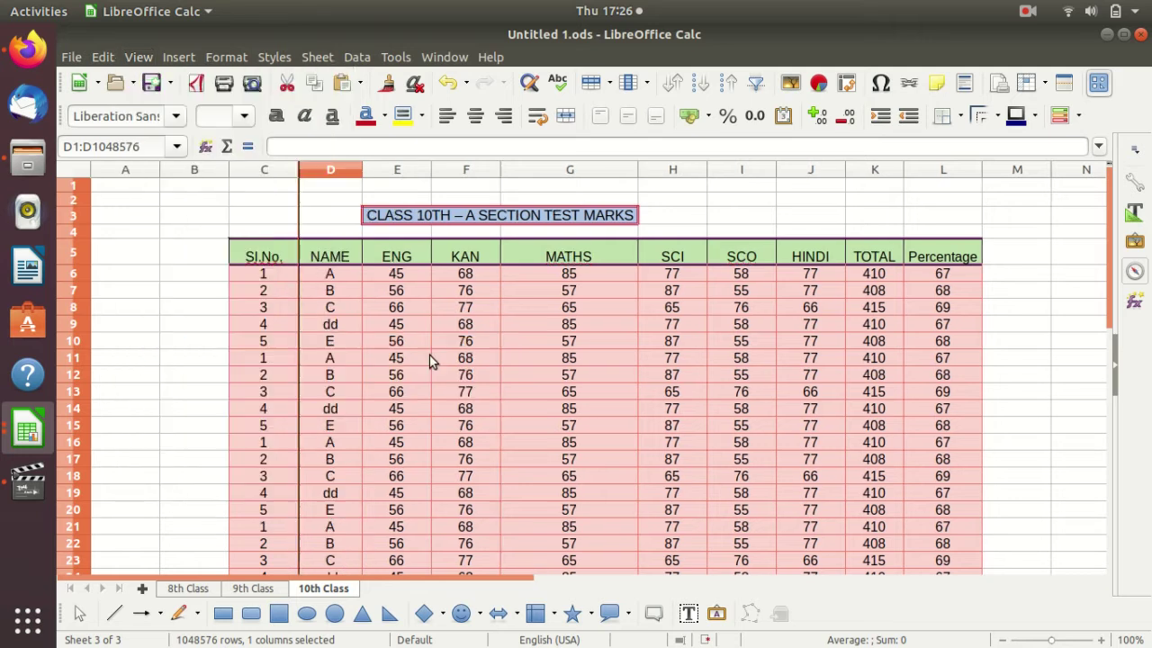
pyautogui.click(746, 200)
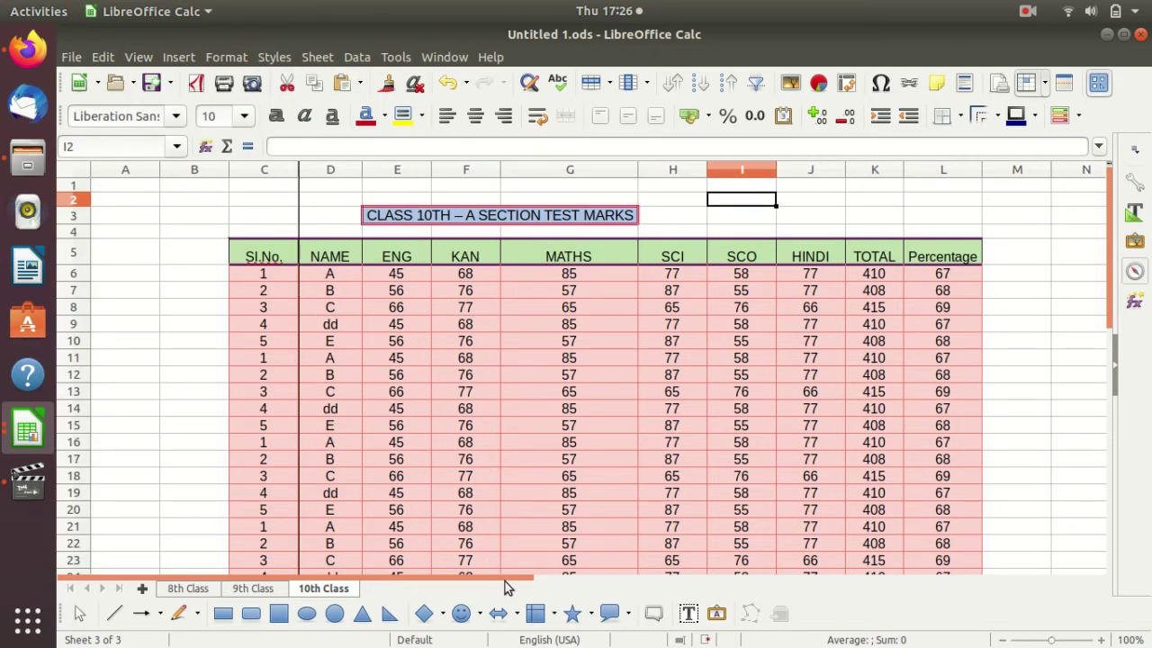
pyautogui.doubleClick(557, 590)
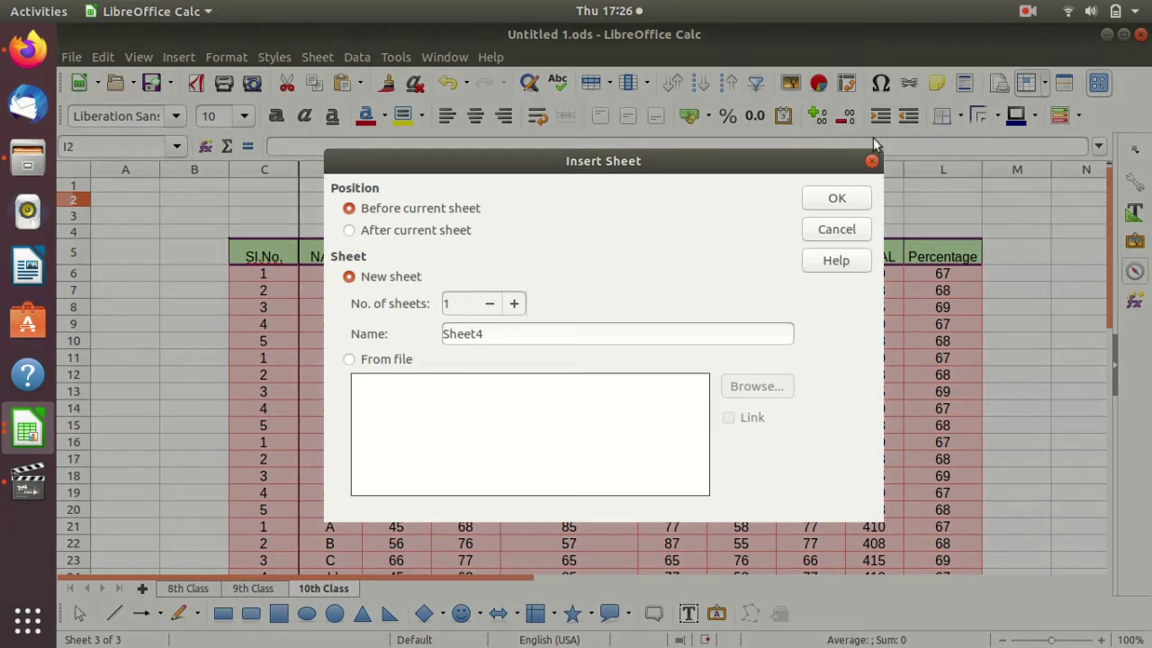
pyautogui.click(872, 162)
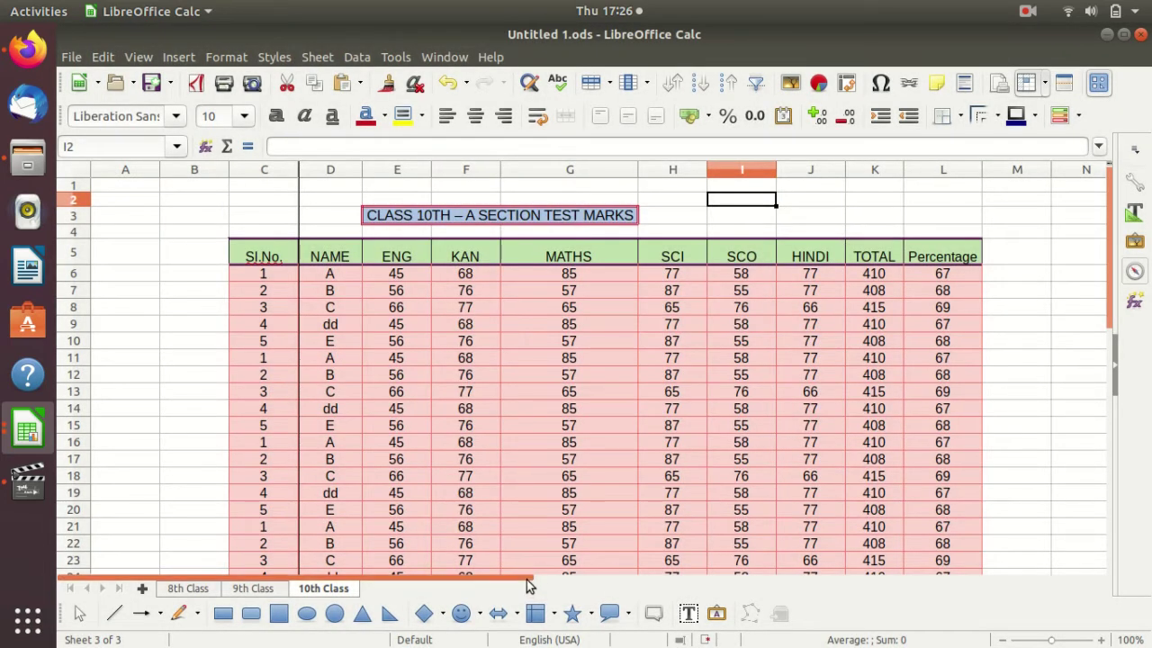
pyautogui.moveTo(529, 577)
pyautogui.mouseDown()
pyautogui.moveTo(604, 592)
pyautogui.moveTo(819, 597)
pyautogui.mouseUp()
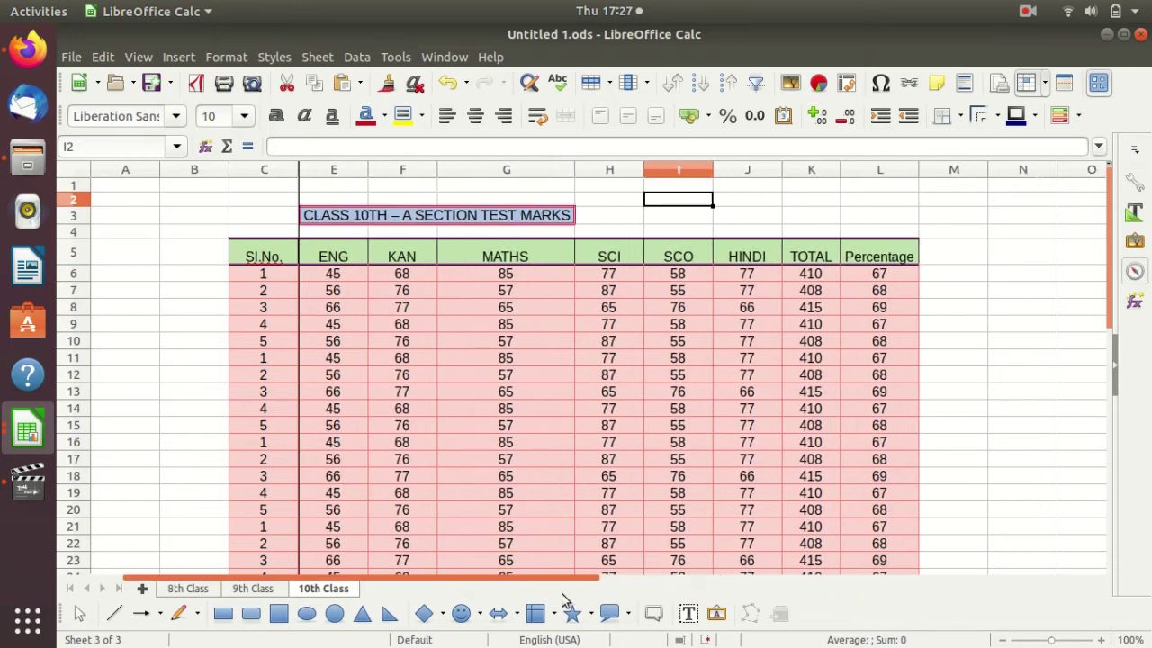
pyautogui.moveTo(818, 592); pyautogui.dragTo(468, 599)
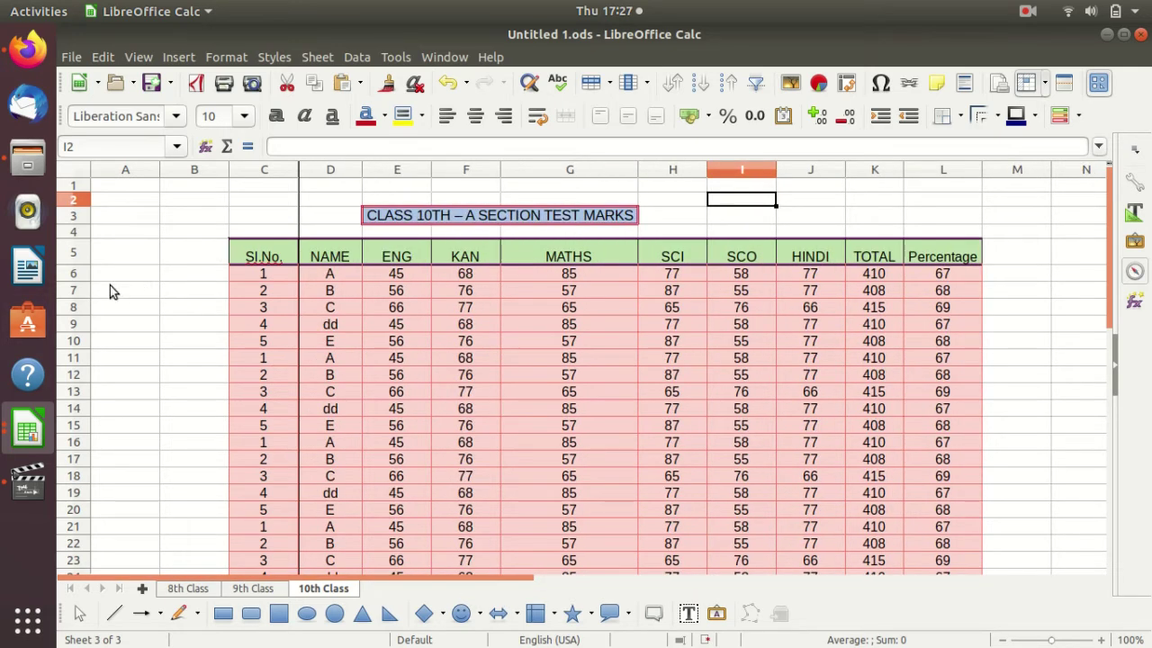
pyautogui.click(135, 55)
pyautogui.click(135, 56)
pyautogui.click(75, 256)
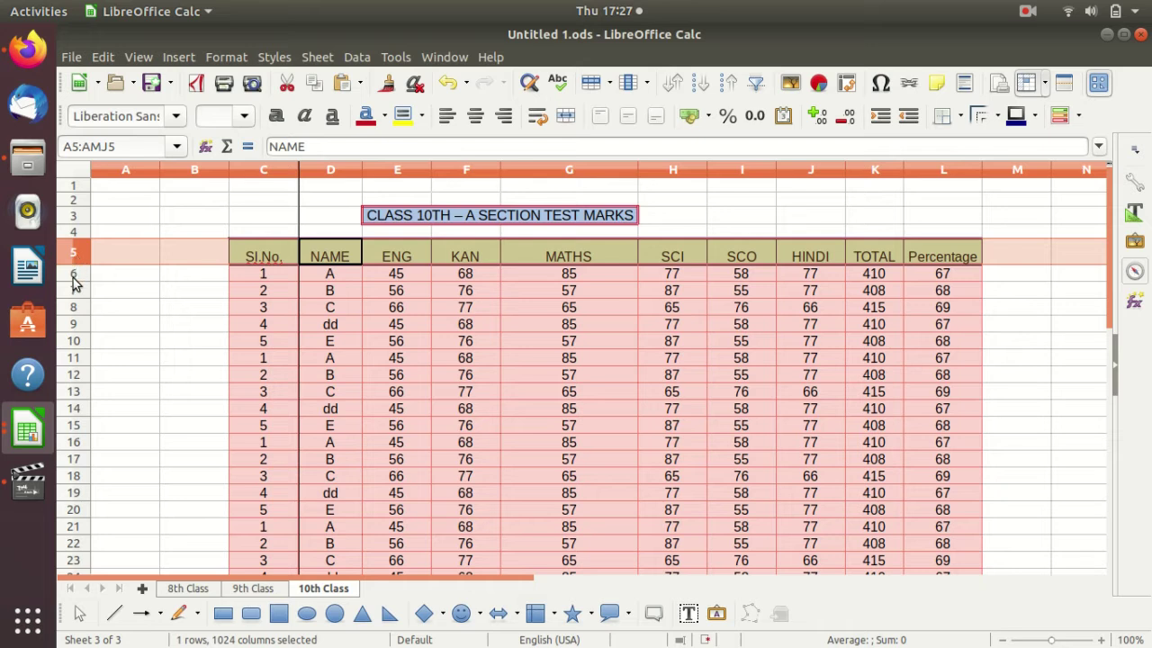
# With row 6 selected, unfreeze and re-freeze so rows 1–5 and columns A–C stay fixed.
pyautogui.click(75, 279)
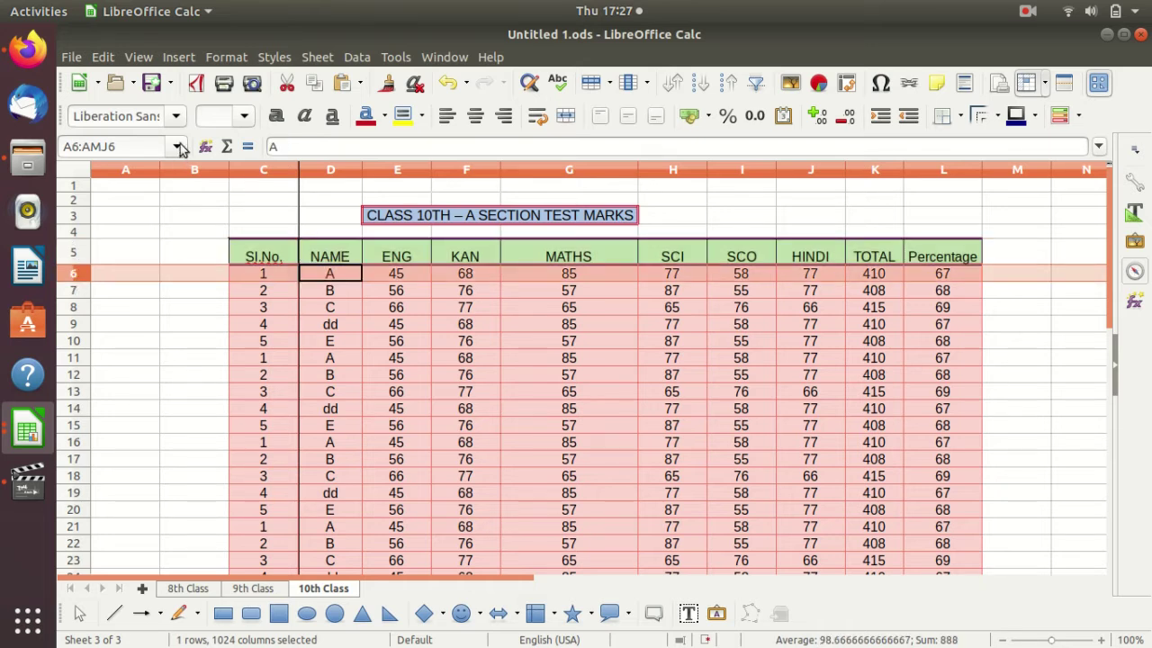
pyautogui.click(135, 58)
pyautogui.moveTo(170, 348)
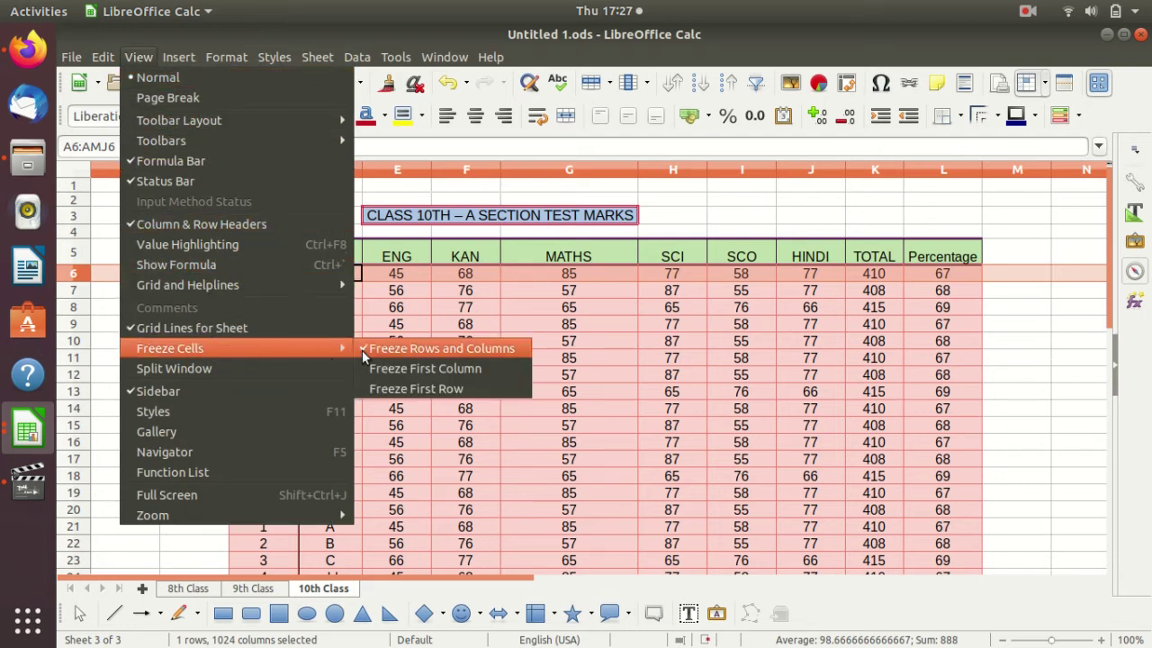
pyautogui.click(363, 350)
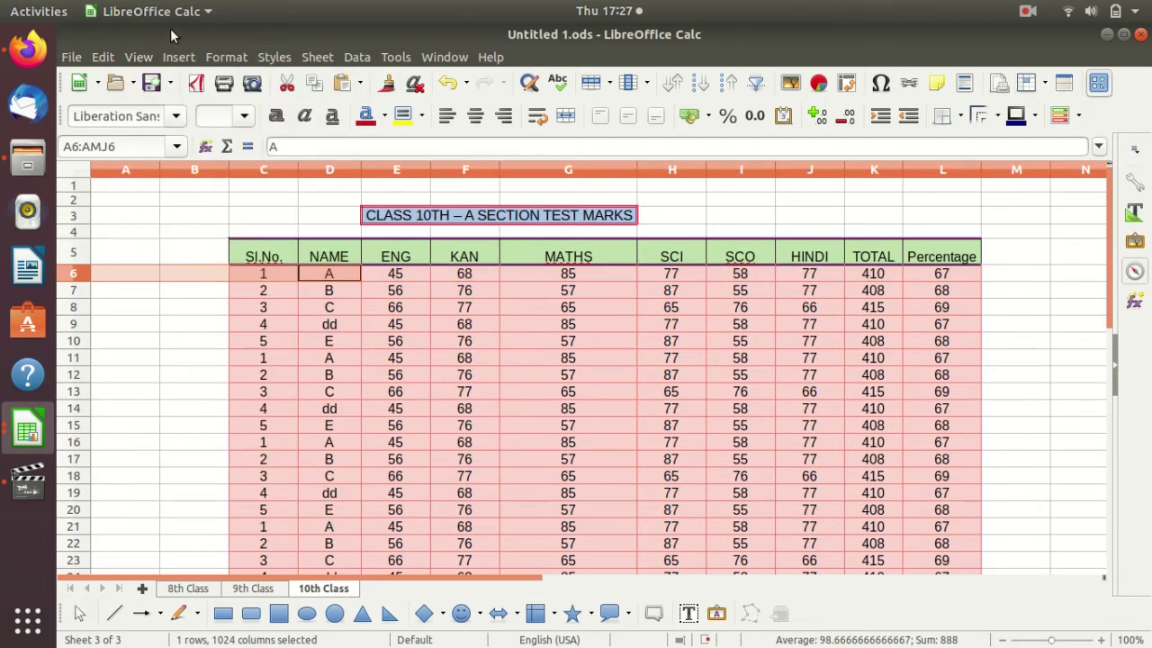
pyautogui.click(140, 58)
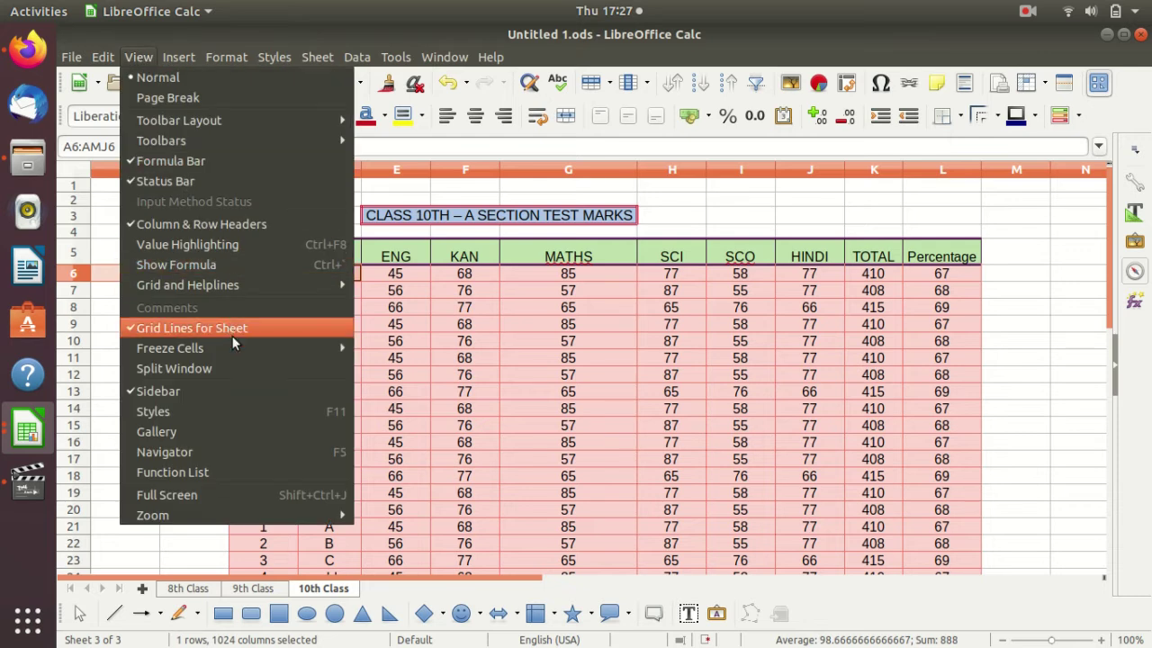
pyautogui.moveTo(171, 348)
pyautogui.click(404, 350)
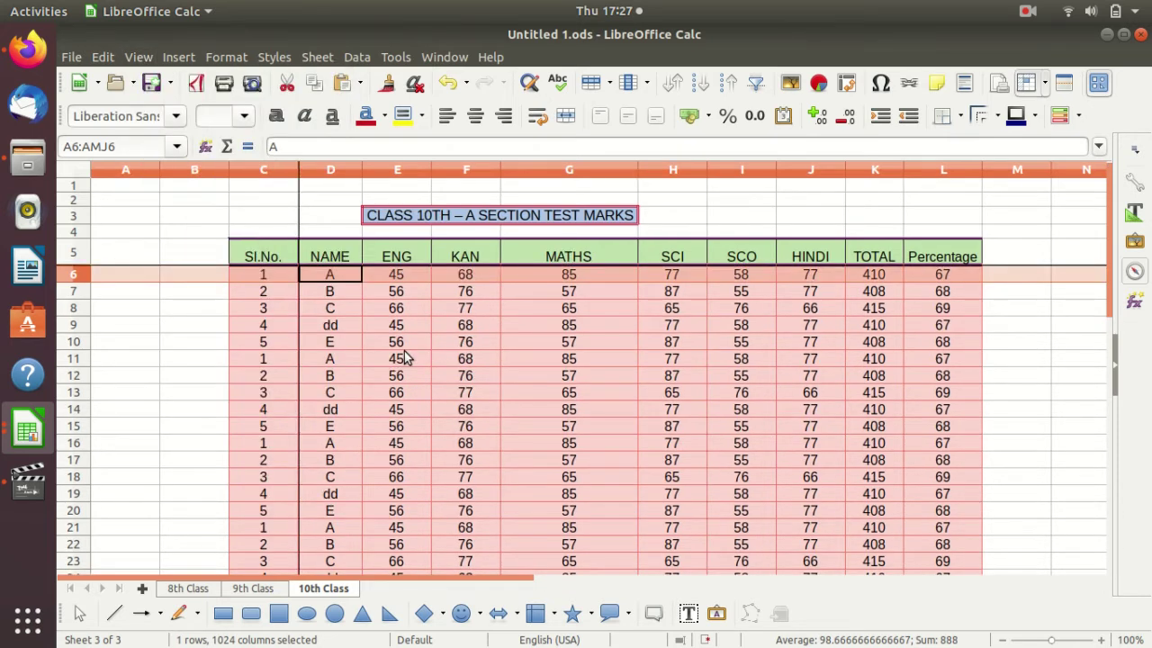
pyautogui.click(1000, 329)
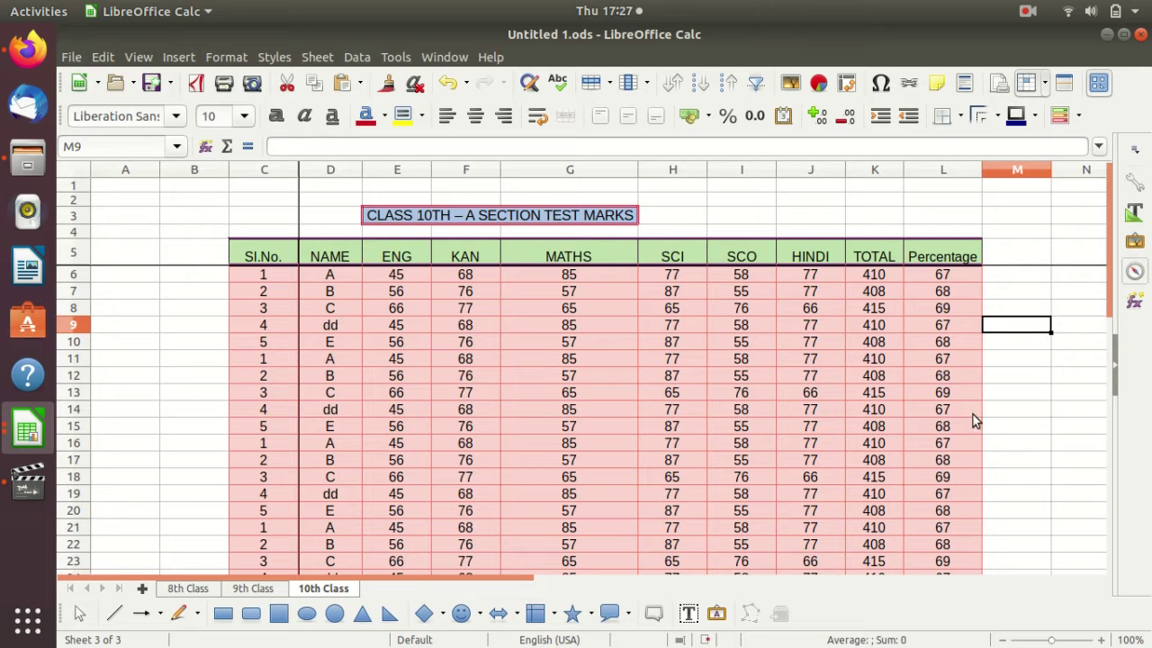
pyautogui.scroll(-1, 1007, 384)
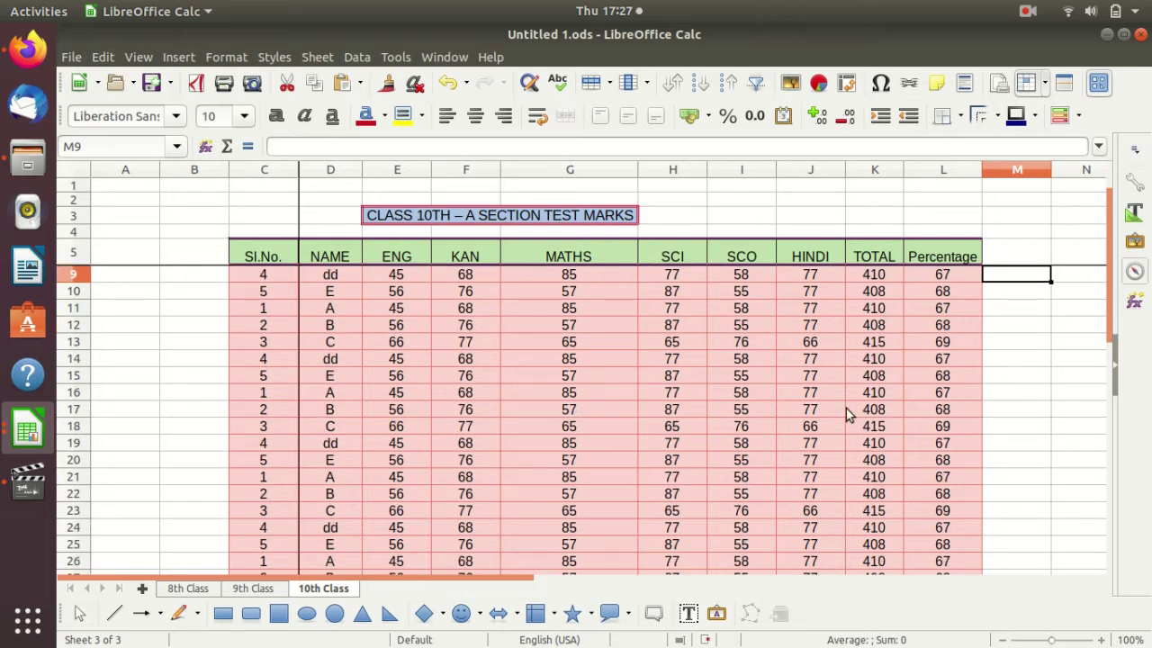
pyautogui.scroll(-1, 846, 408)
pyautogui.scroll(-1, 846, 409)
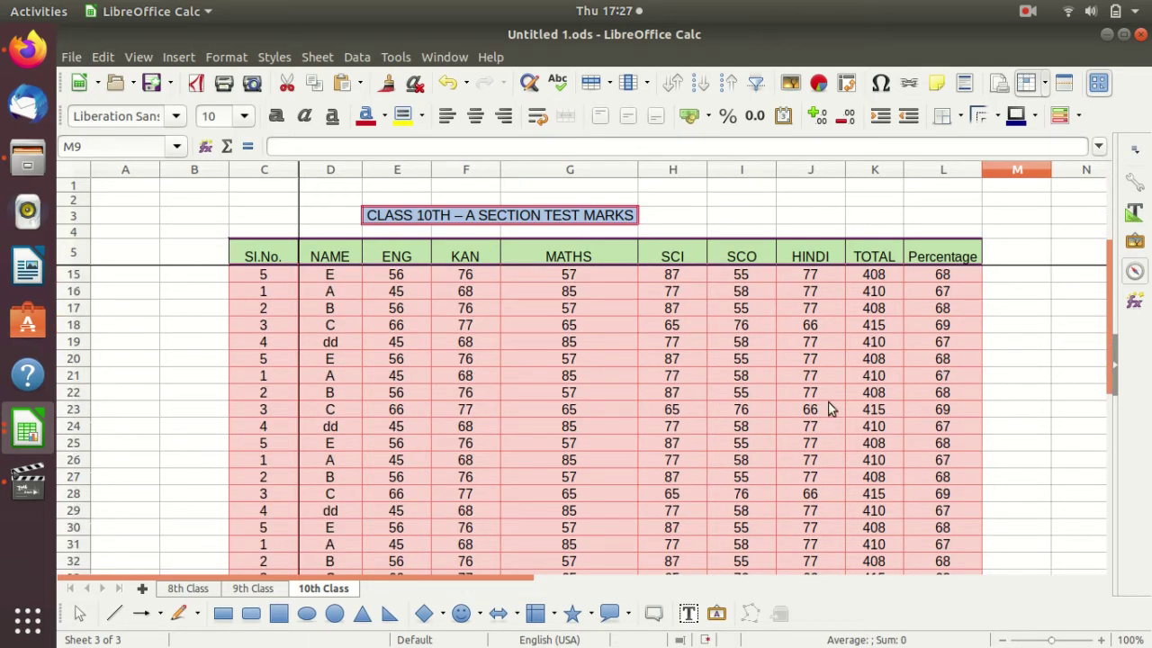
pyautogui.scroll(-1, 688, 370)
pyautogui.scroll(-1, 688, 369)
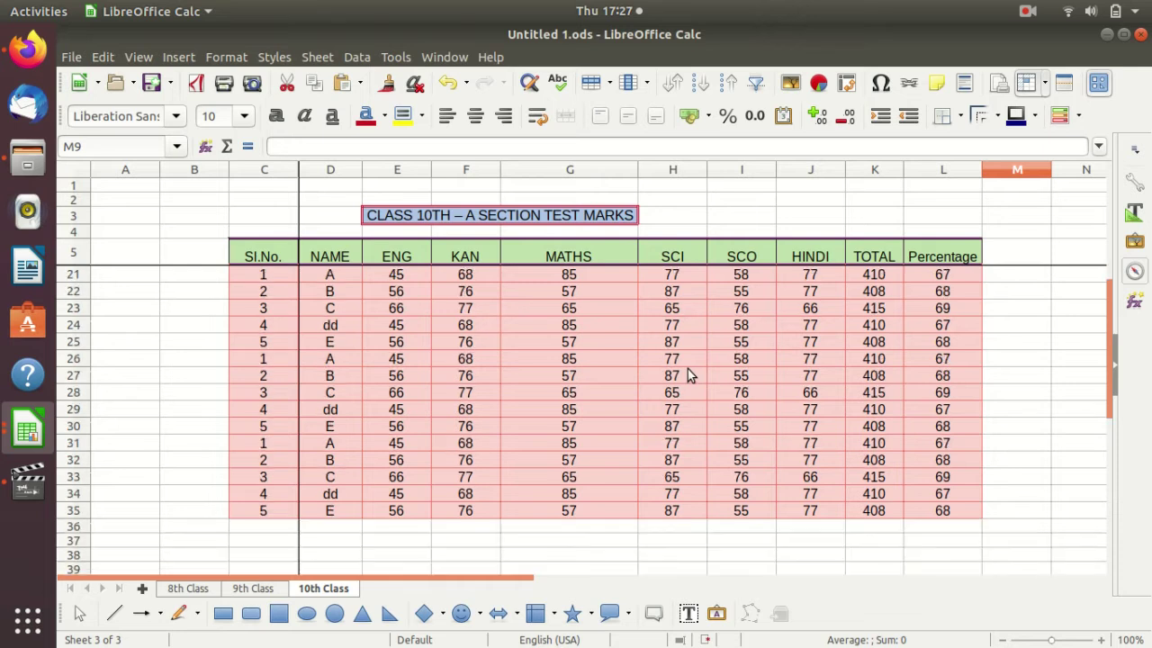
pyautogui.scroll(2, 687, 369)
pyautogui.scroll(-1, 688, 375)
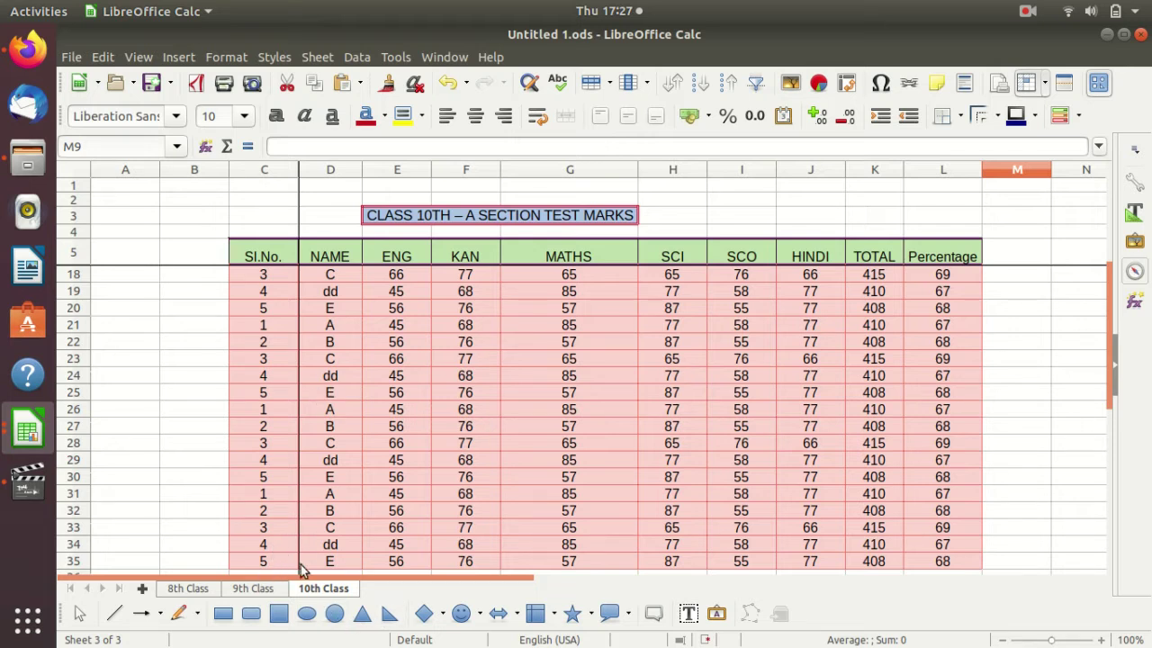
pyautogui.scroll(2, 420, 448)
pyautogui.scroll(1, 419, 447)
pyautogui.scroll(1, 419, 447)
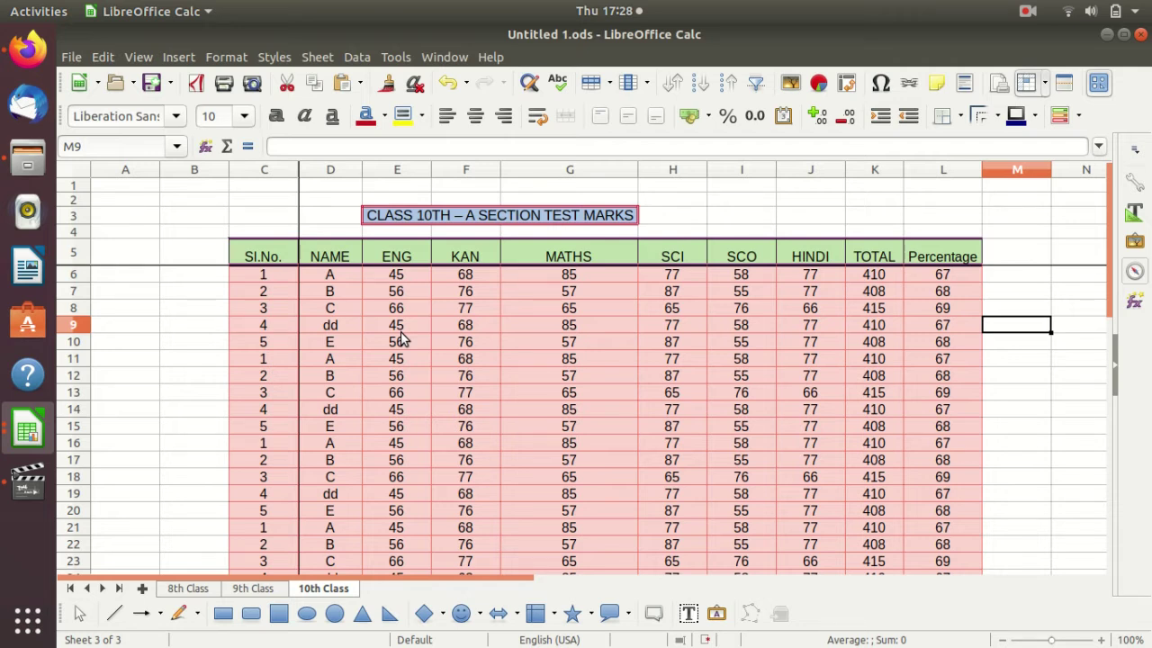
# Lift the freeze using View > Freeze Cells > Freeze Rows and Columns.
pyautogui.click(1047, 88)
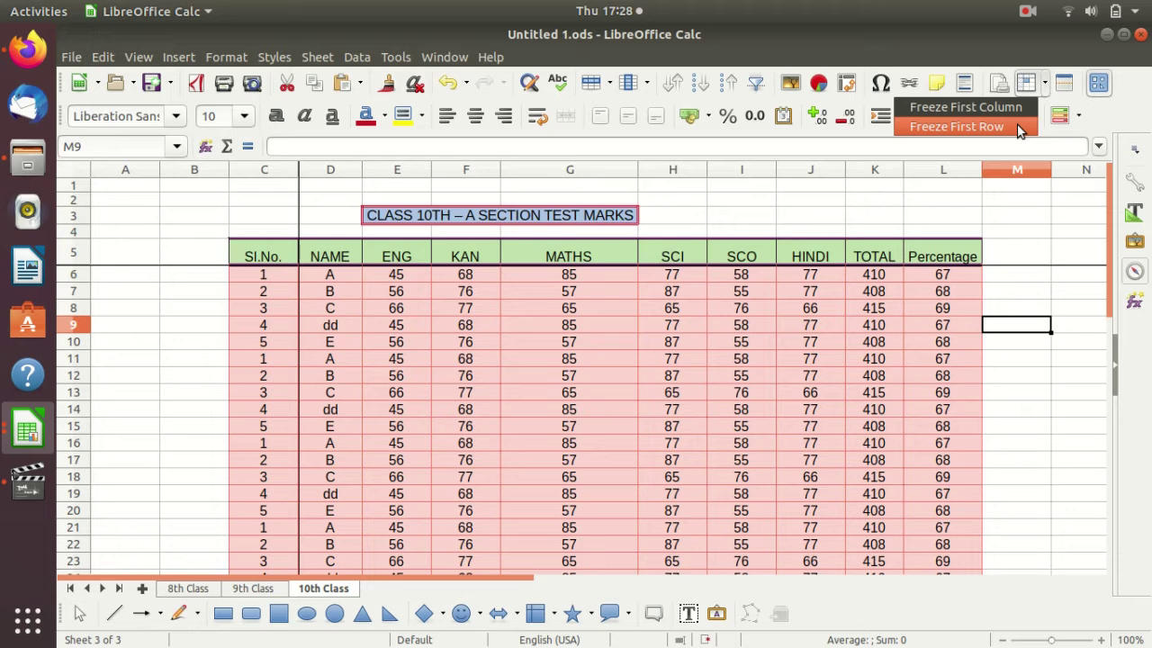
pyautogui.click(138, 58)
pyautogui.moveTo(170, 348)
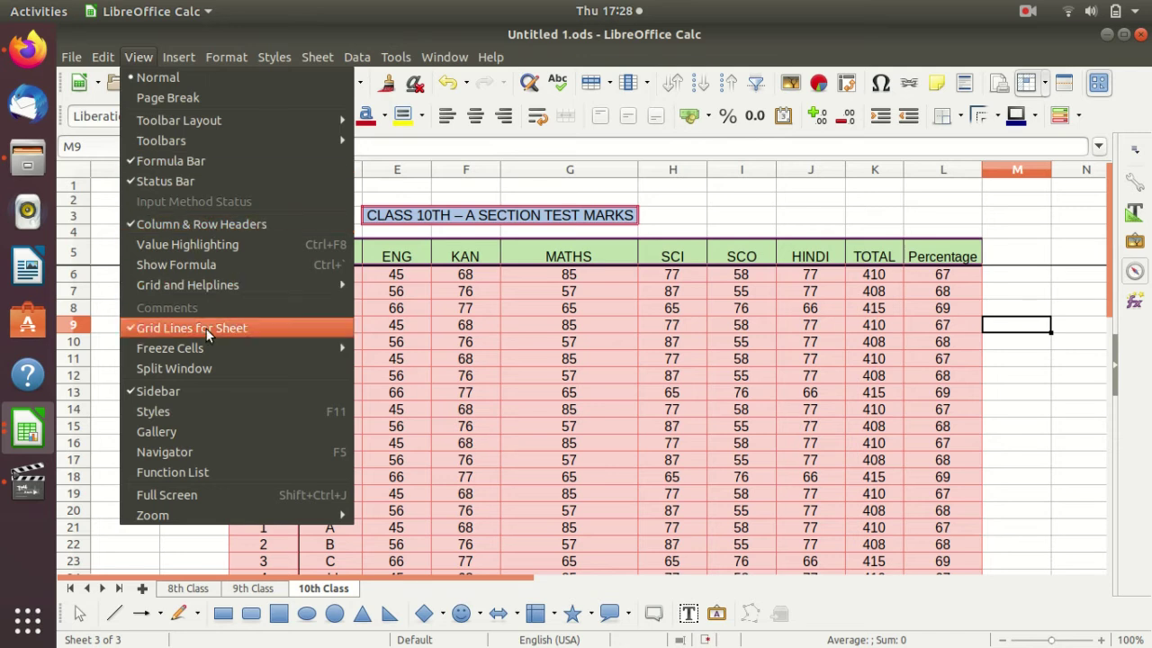
pyautogui.click(400, 348)
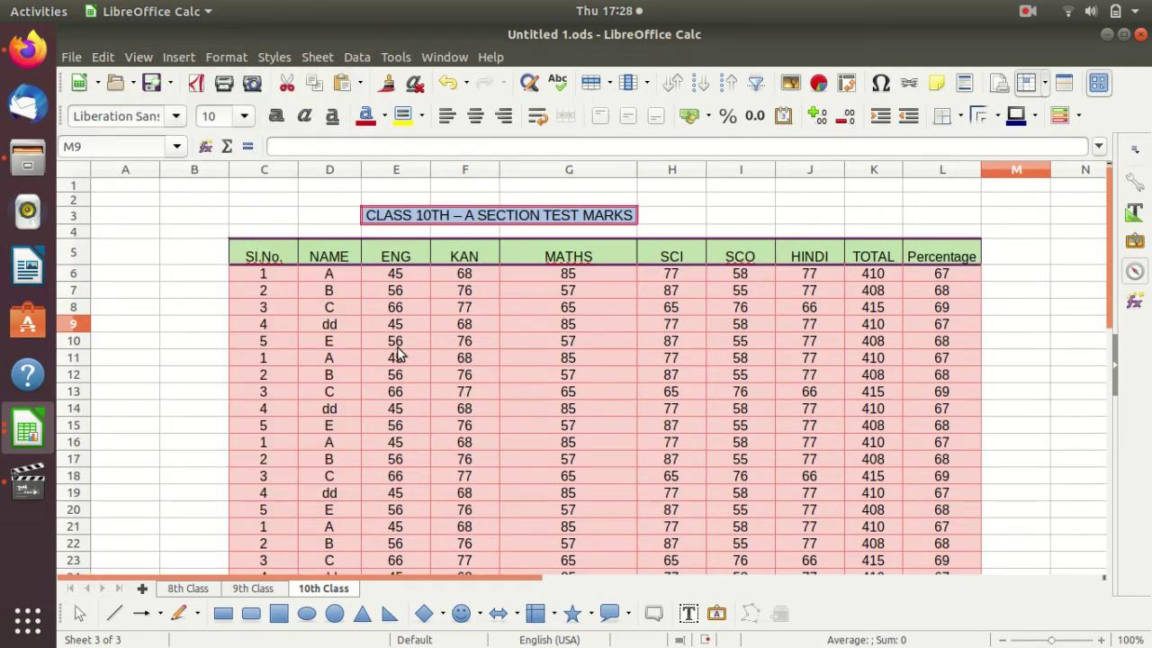
pyautogui.click(1063, 345)
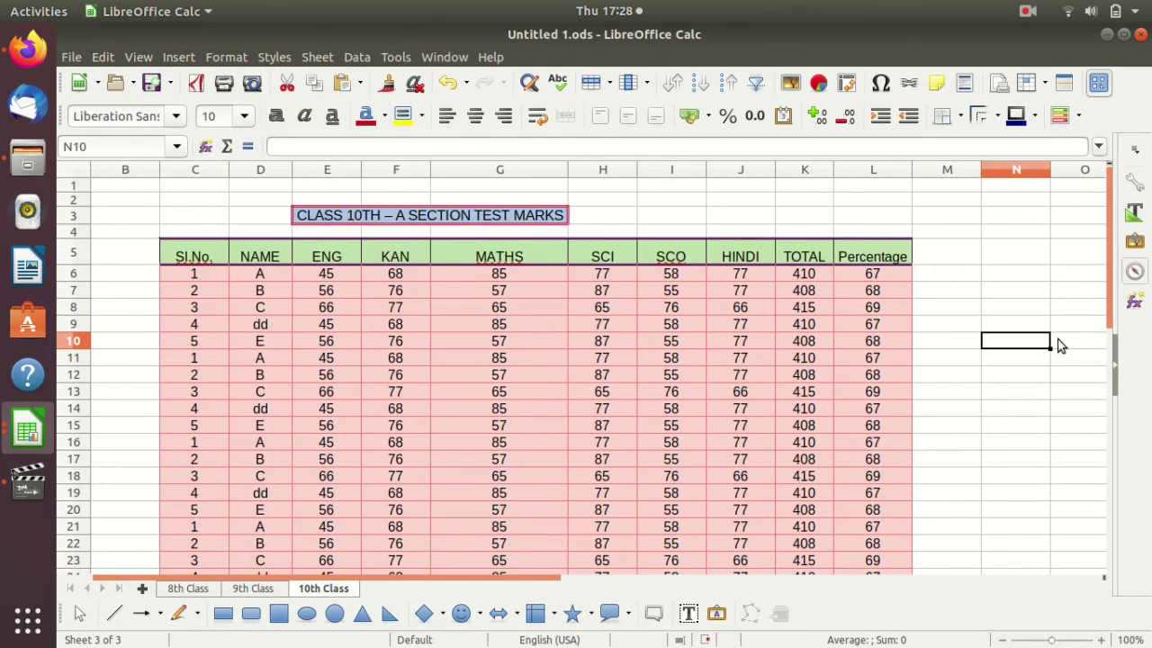
pyautogui.moveTo(494, 578); pyautogui.dragTo(484, 579)
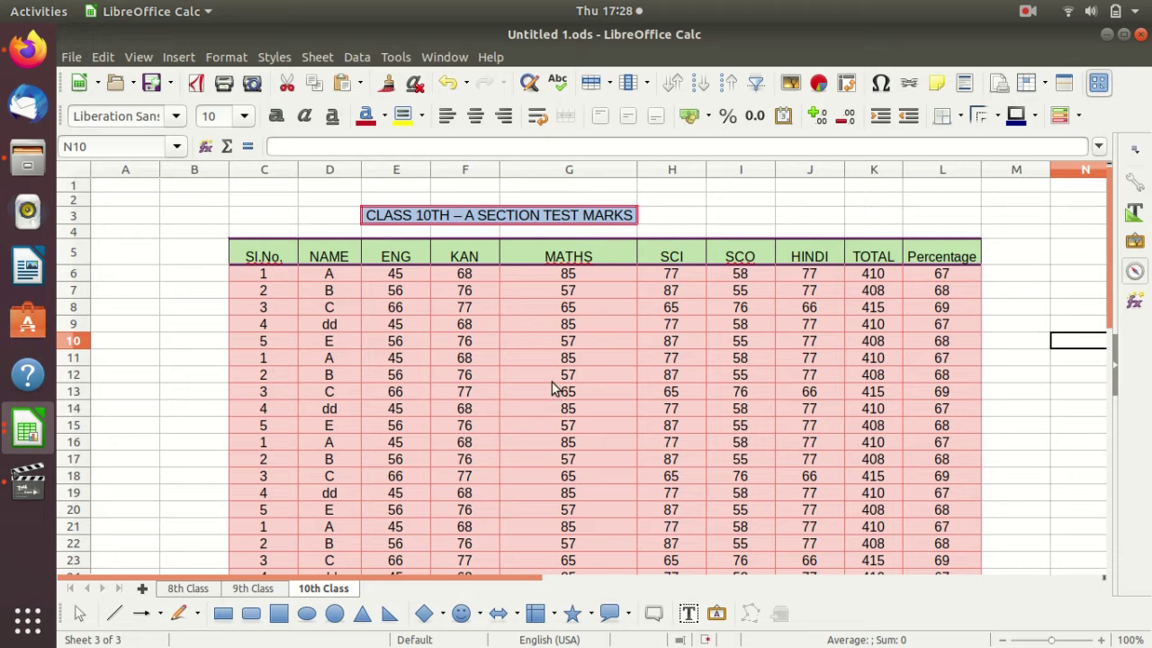
pyautogui.scroll(-1, 551, 385)
pyautogui.scroll(-1, 550, 382)
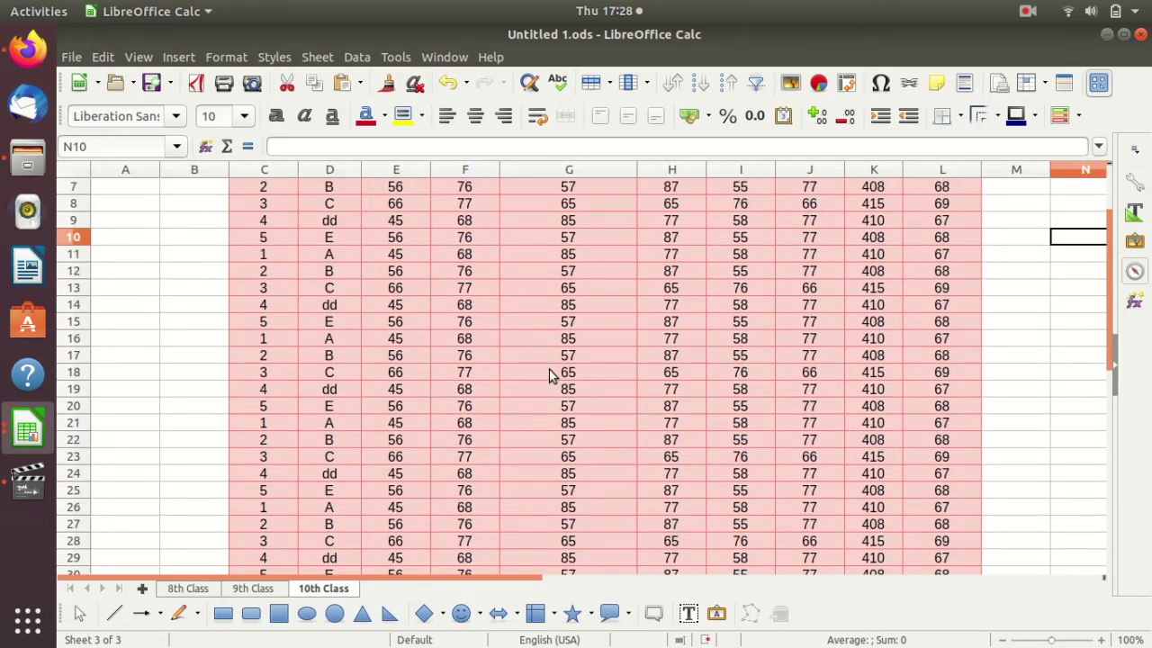
pyautogui.scroll(1, 551, 361)
pyautogui.scroll(1, 551, 360)
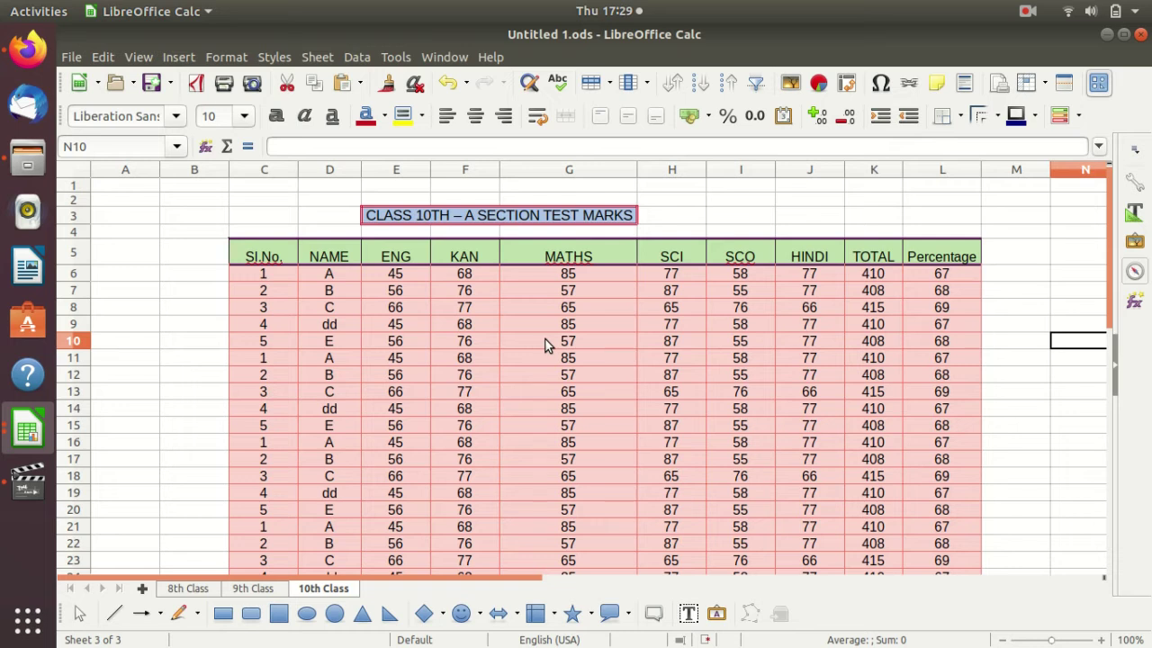
# Add a comment reading 'Re-Correction' to cell D7, student B's name.
pyautogui.click(351, 289)
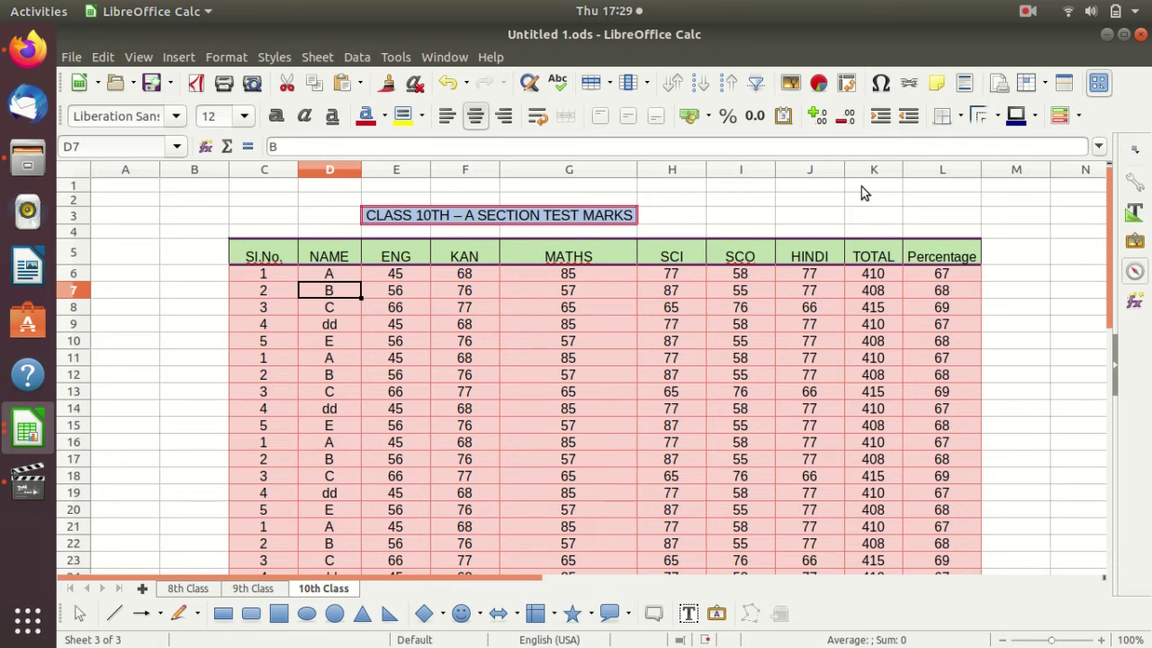
pyautogui.click(934, 87)
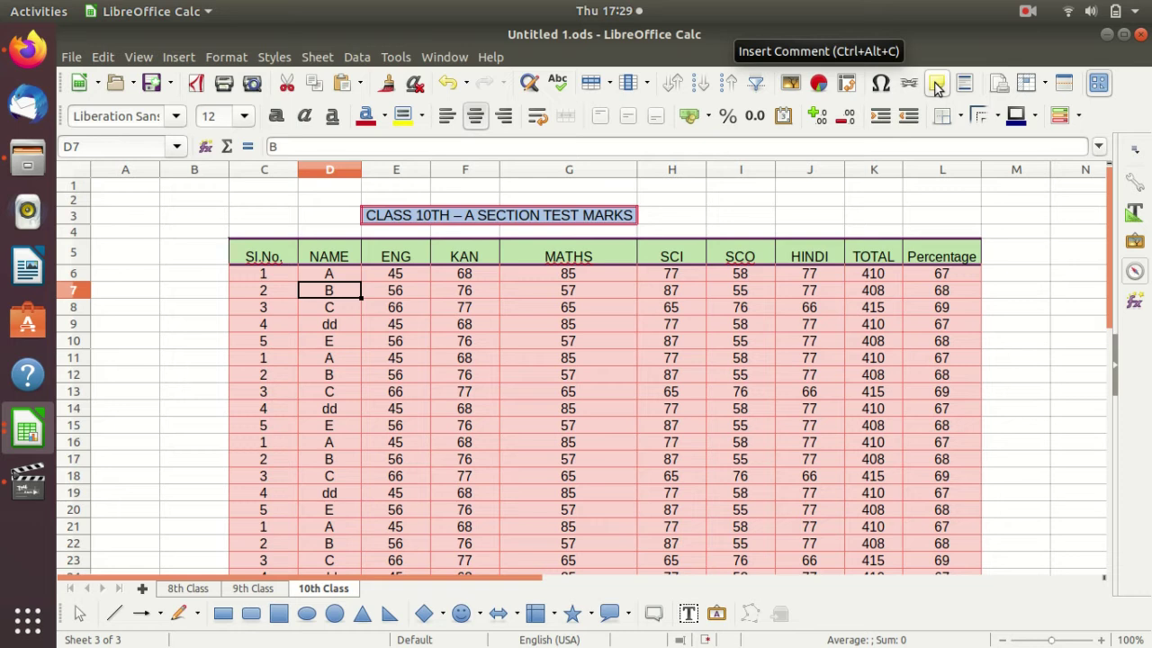
pyautogui.click(937, 84)
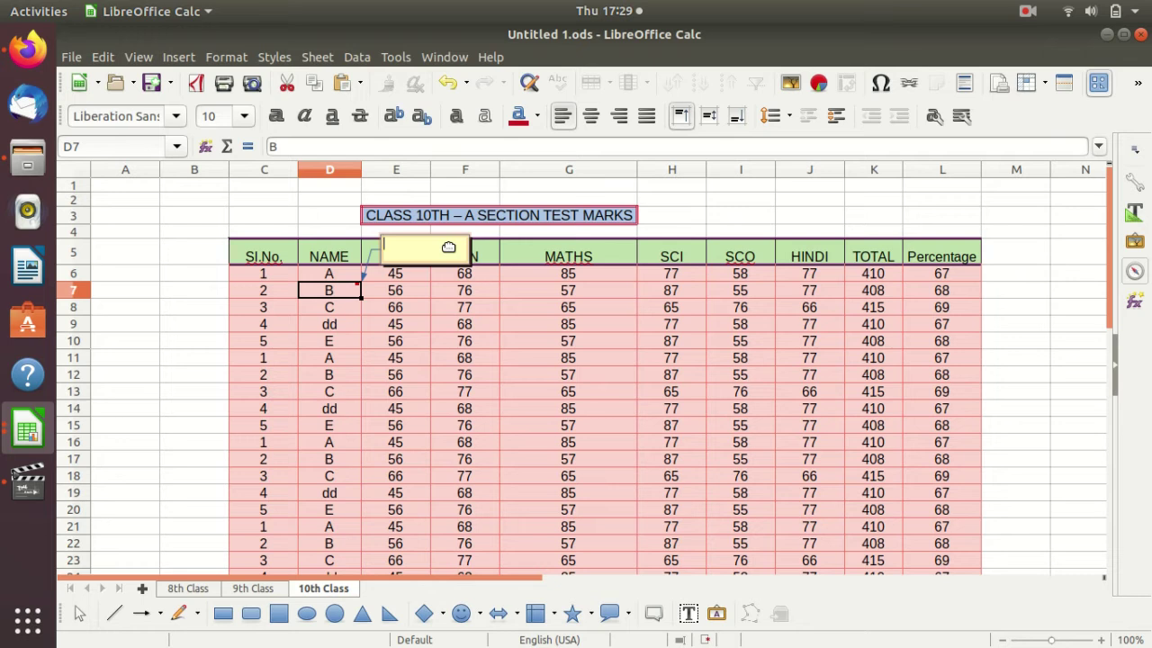
pyautogui.write('Re')
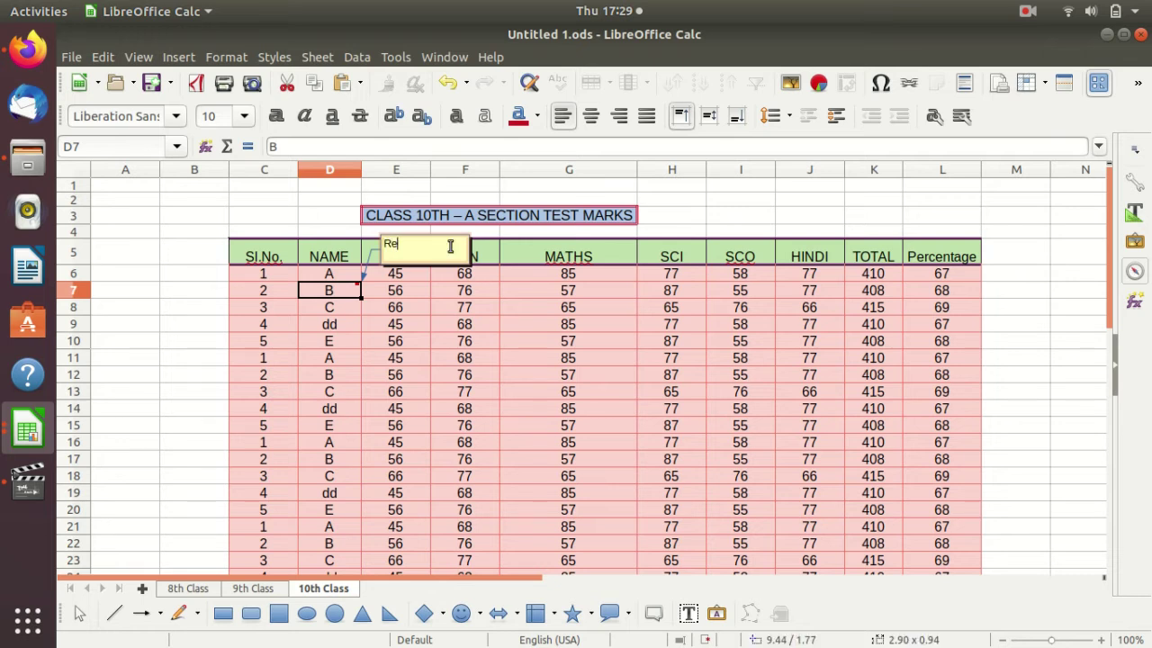
pyautogui.write('-C')
pyautogui.write('orrection')
pyautogui.click(1016, 290)
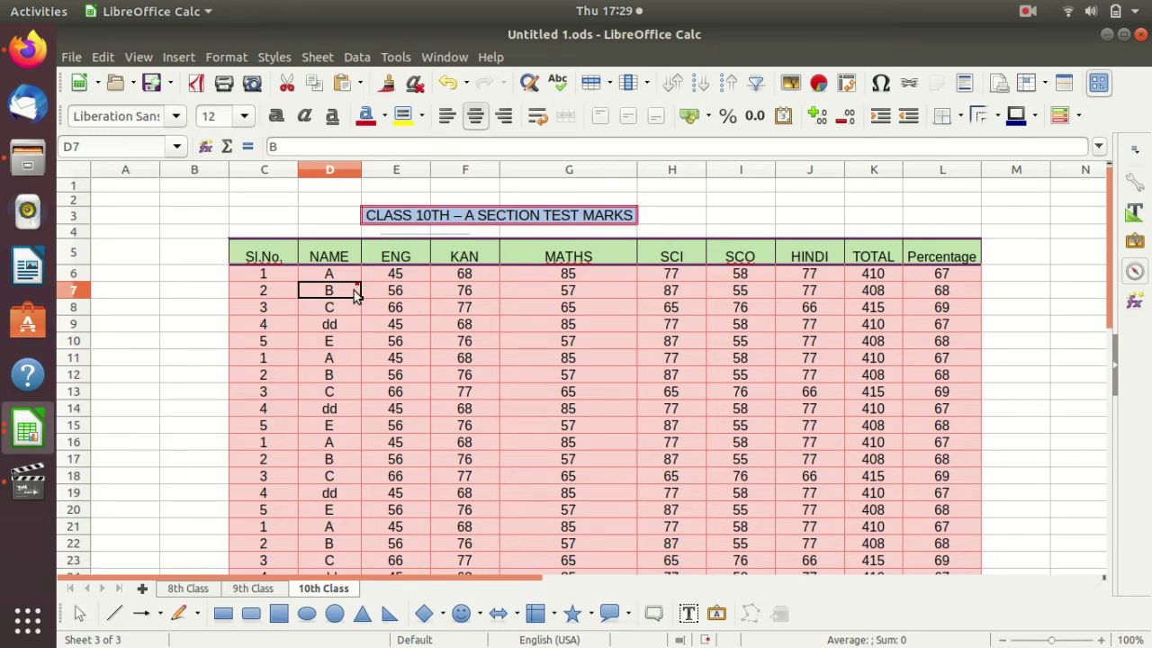
pyautogui.moveTo(342, 290)
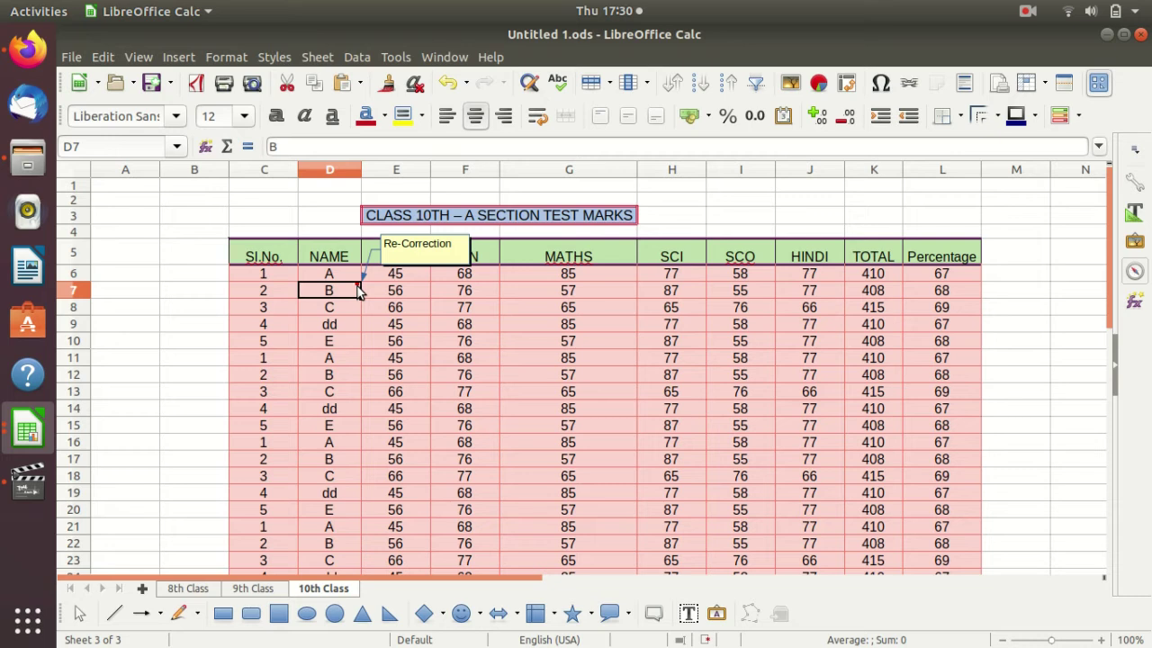
# Scroll down to empty cell D36 and open the Sheet > Fill Cells options.
pyautogui.scroll(-2, 373, 383)
pyautogui.scroll(-2, 373, 383)
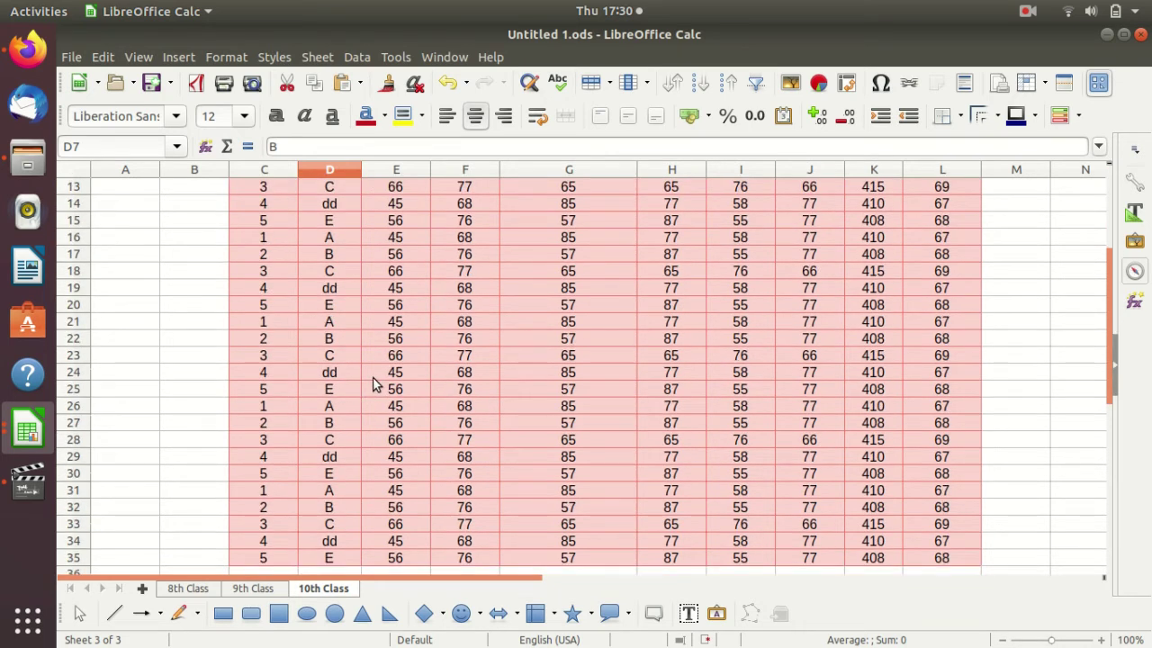
pyautogui.scroll(-3, 374, 384)
pyautogui.scroll(-1, 373, 378)
pyautogui.scroll(-1, 374, 378)
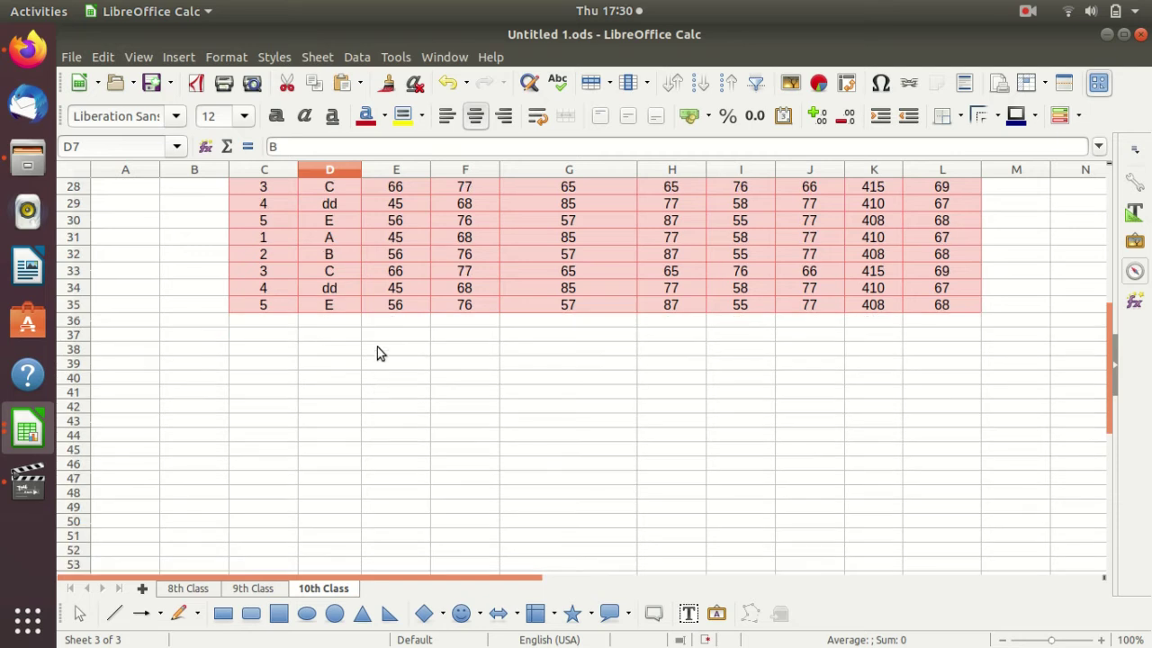
pyautogui.click(330, 321)
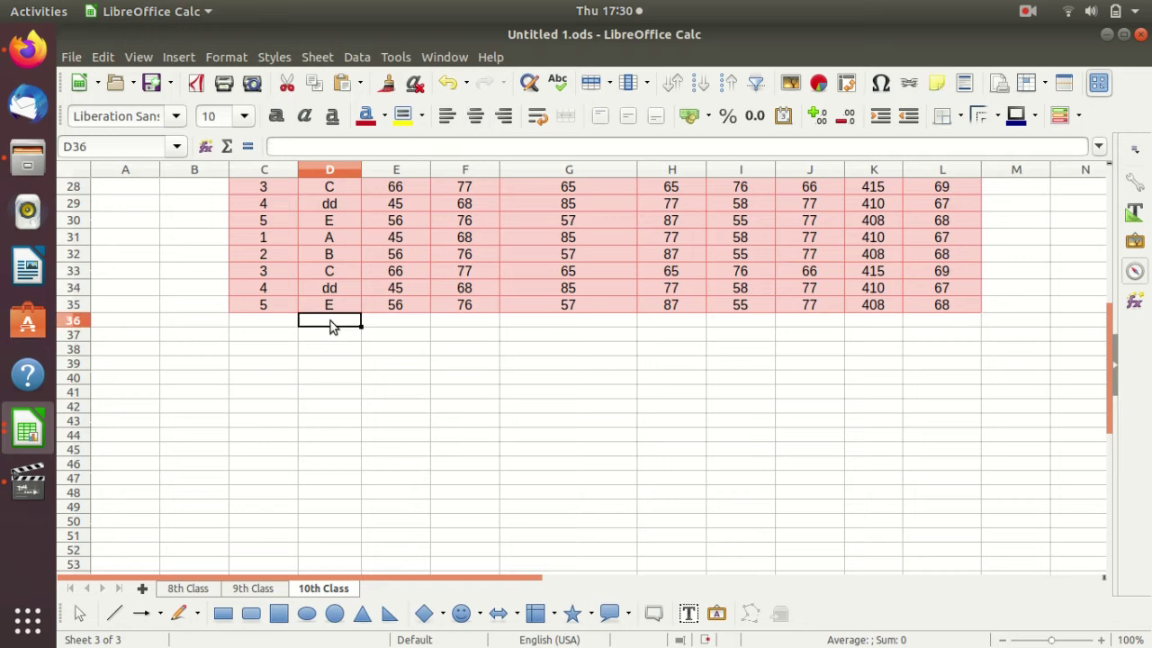
pyautogui.click(374, 325)
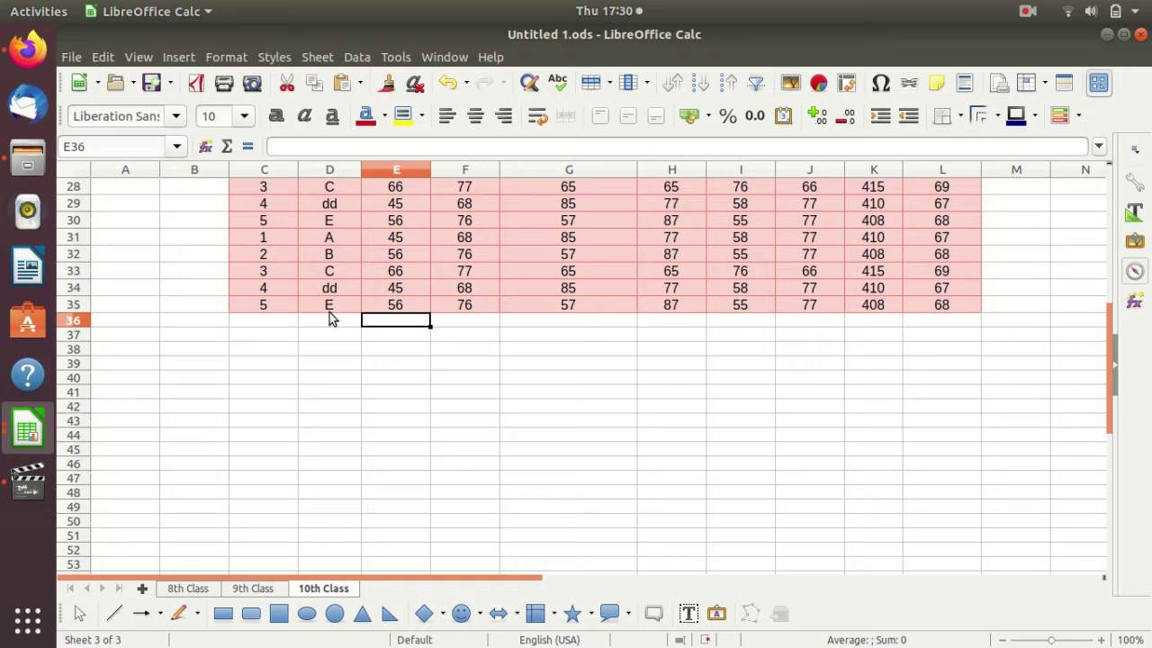
pyautogui.click(332, 325)
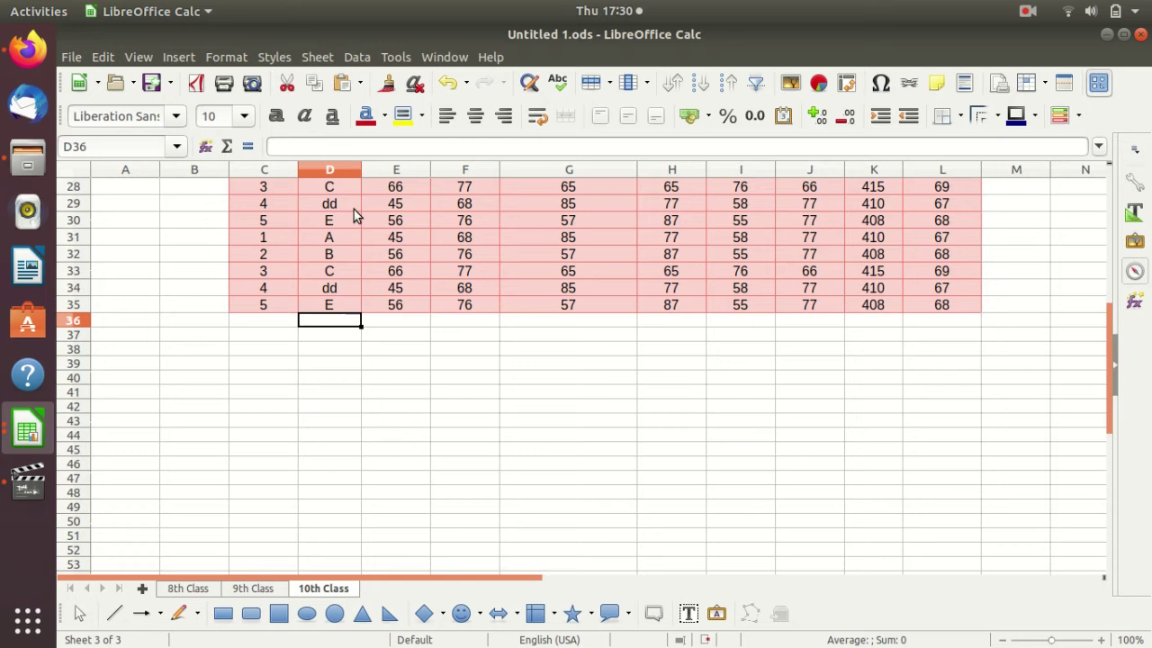
pyautogui.click(315, 60)
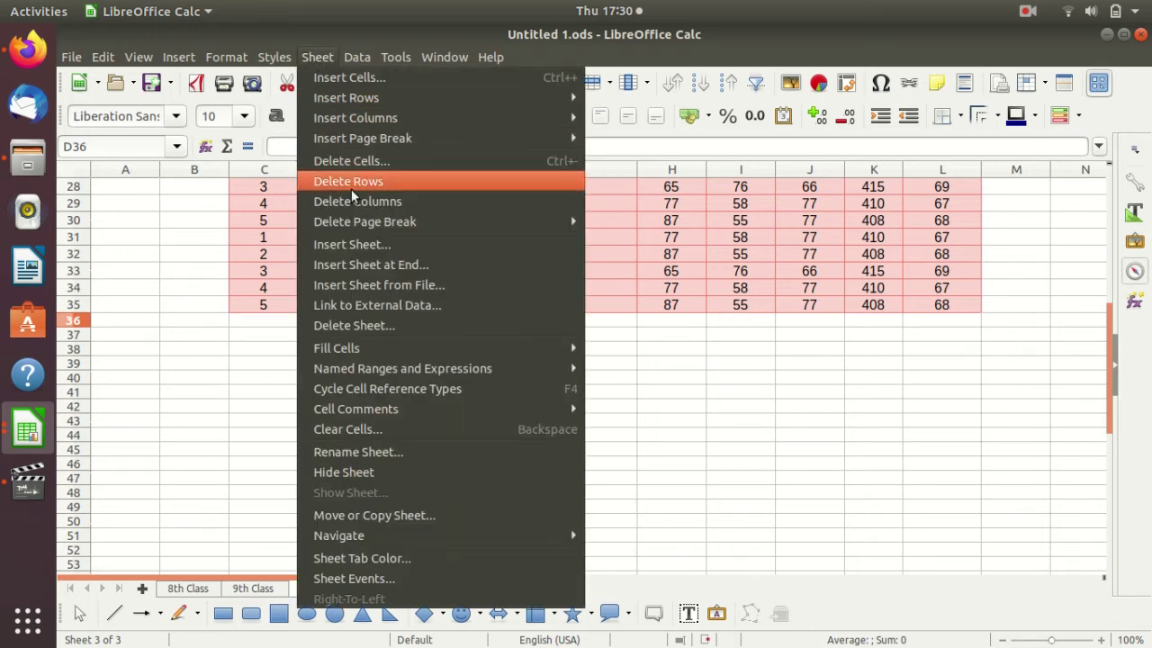
pyautogui.moveTo(378, 348)
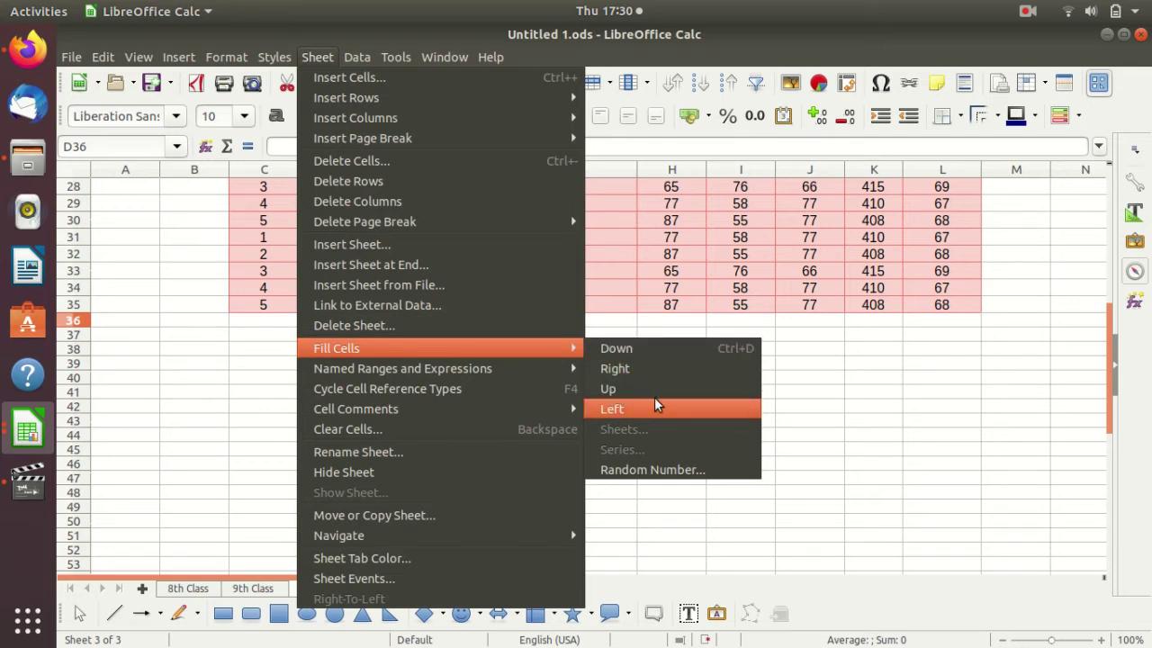
# Fill cell D36 down with 'E' from D35, keeping the pink shading.
pyautogui.click(847, 403)
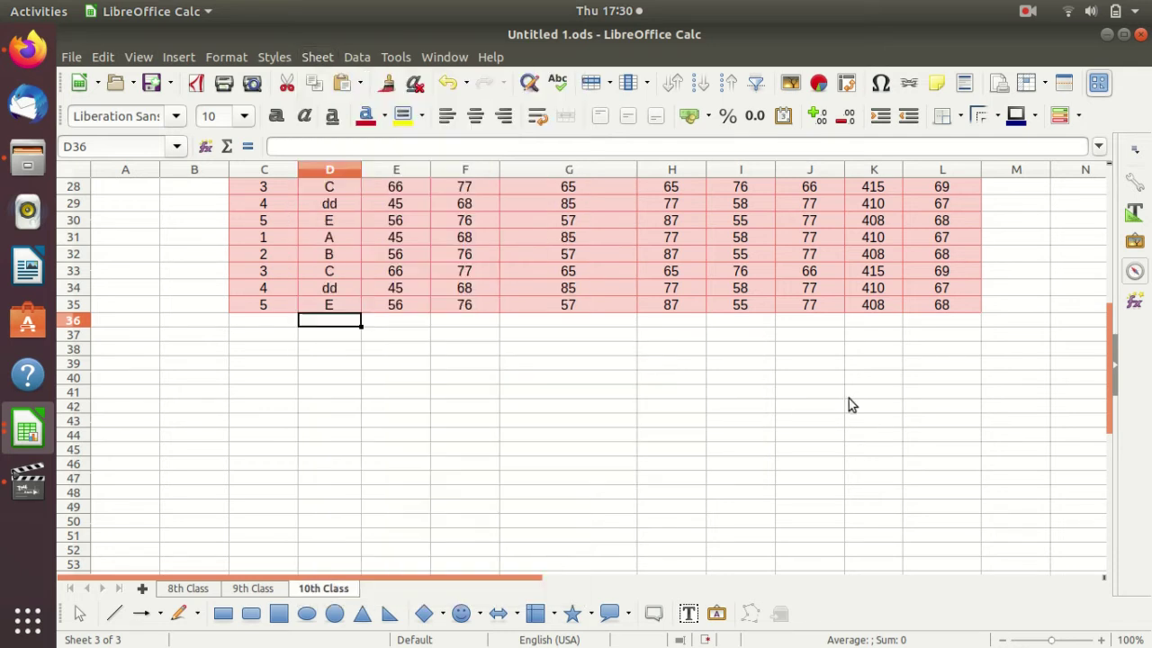
pyautogui.click(349, 311)
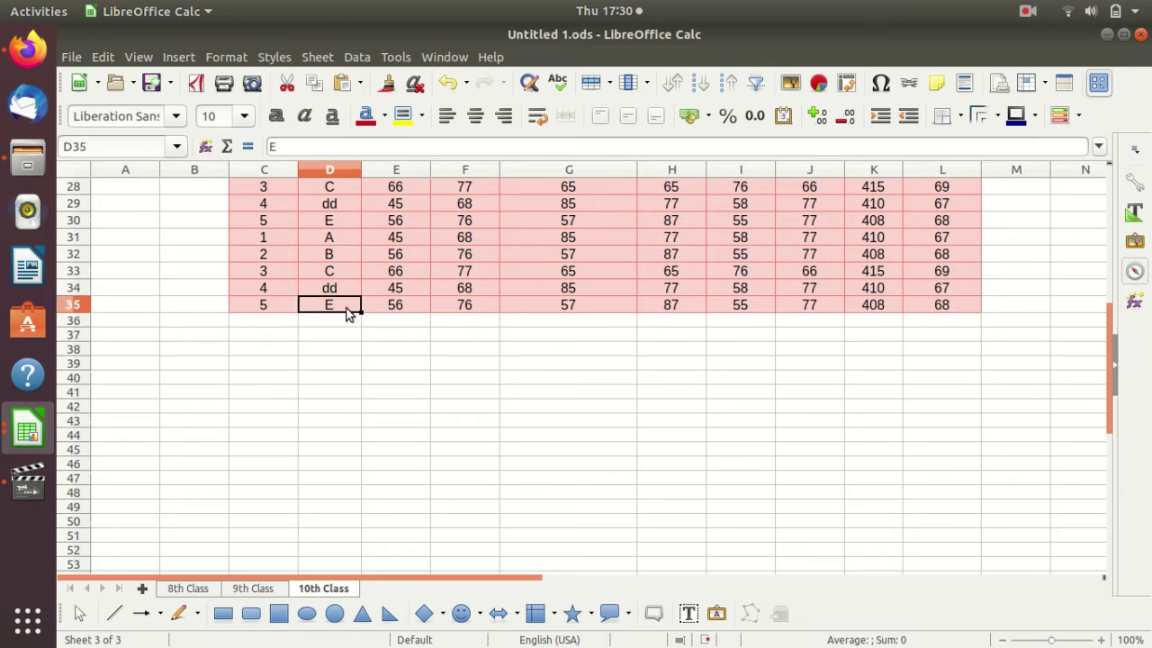
pyautogui.click(349, 329)
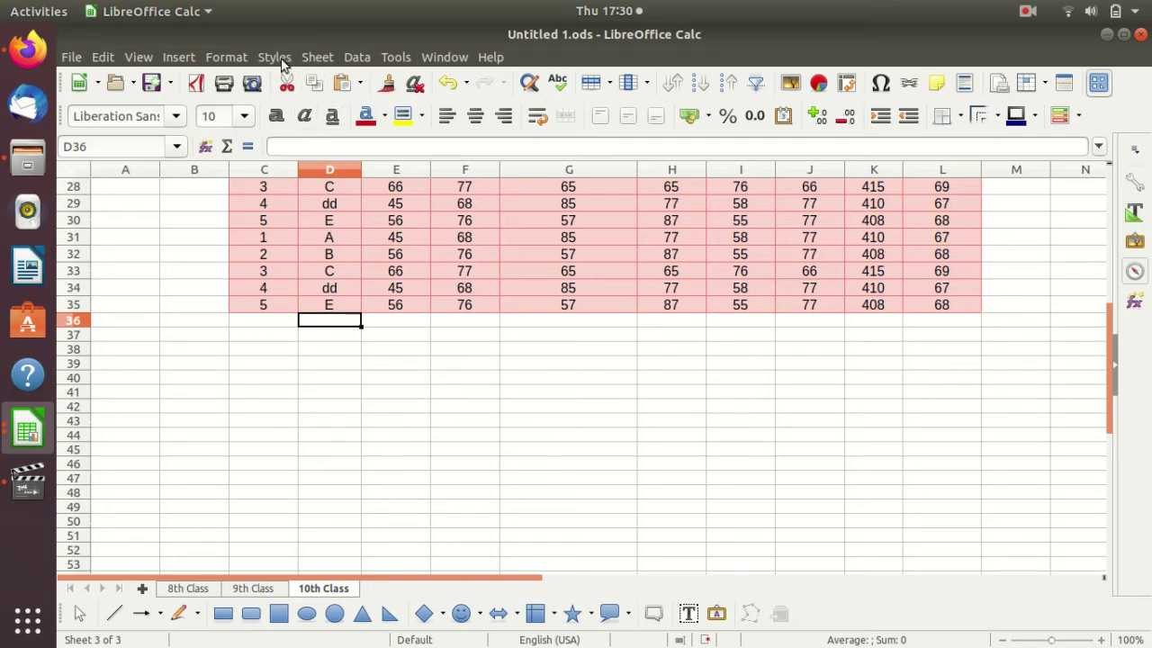
pyautogui.click(316, 56)
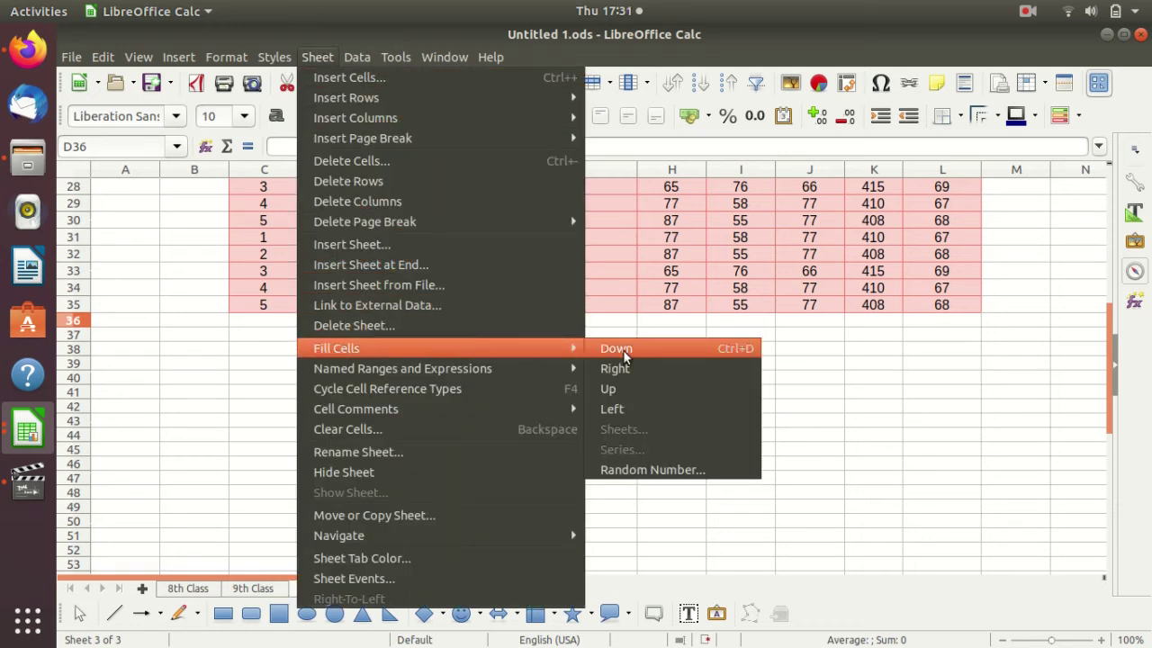
pyautogui.moveTo(337, 348)
pyautogui.click(682, 352)
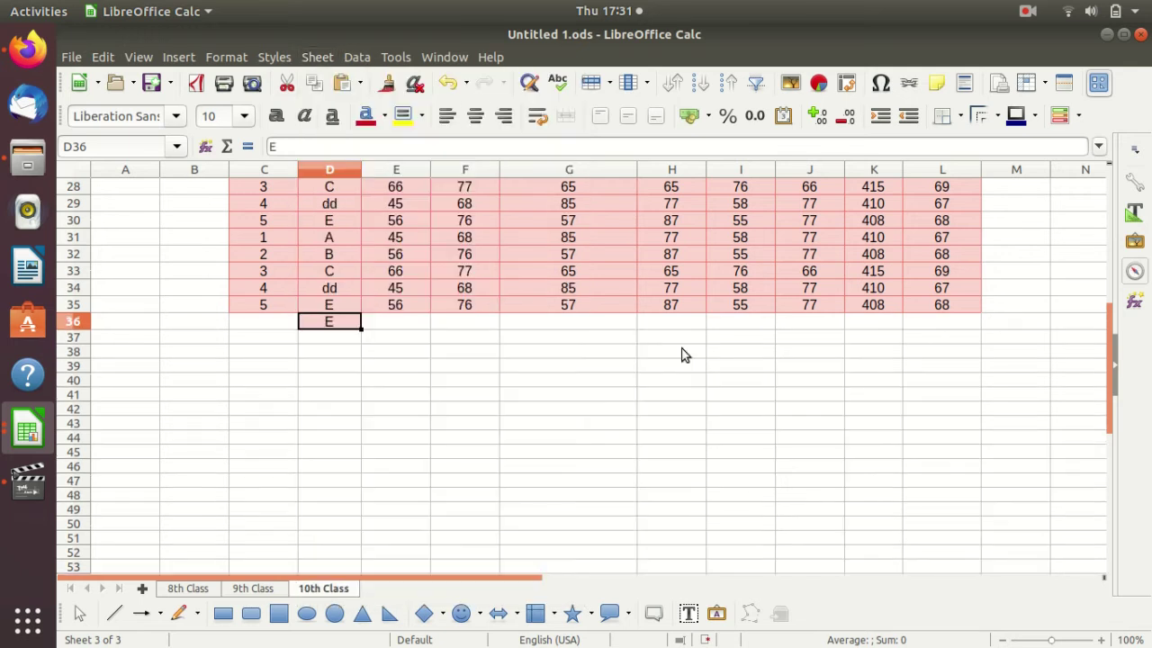
pyautogui.click(391, 331)
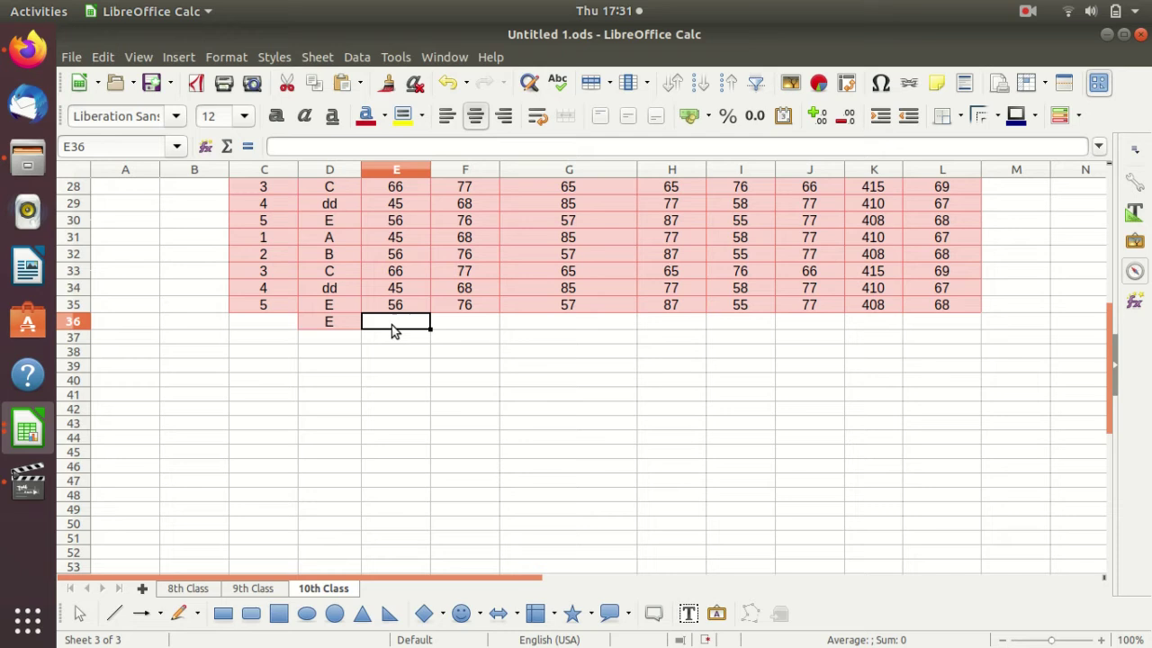
pyautogui.click(338, 322)
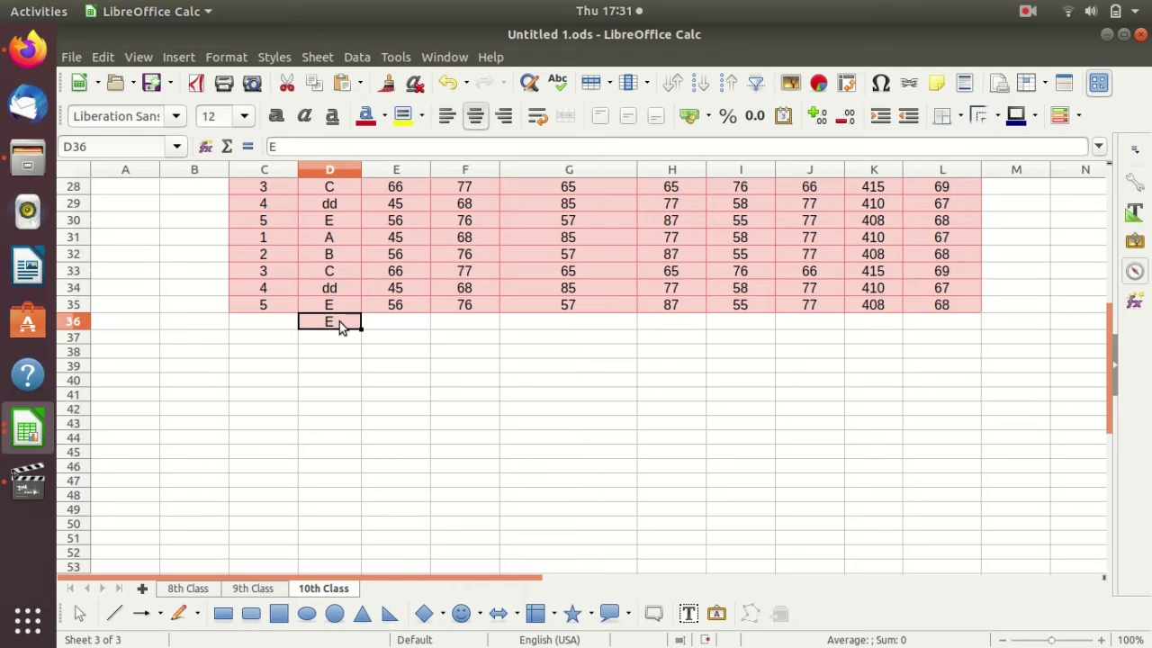
pyautogui.click(438, 335)
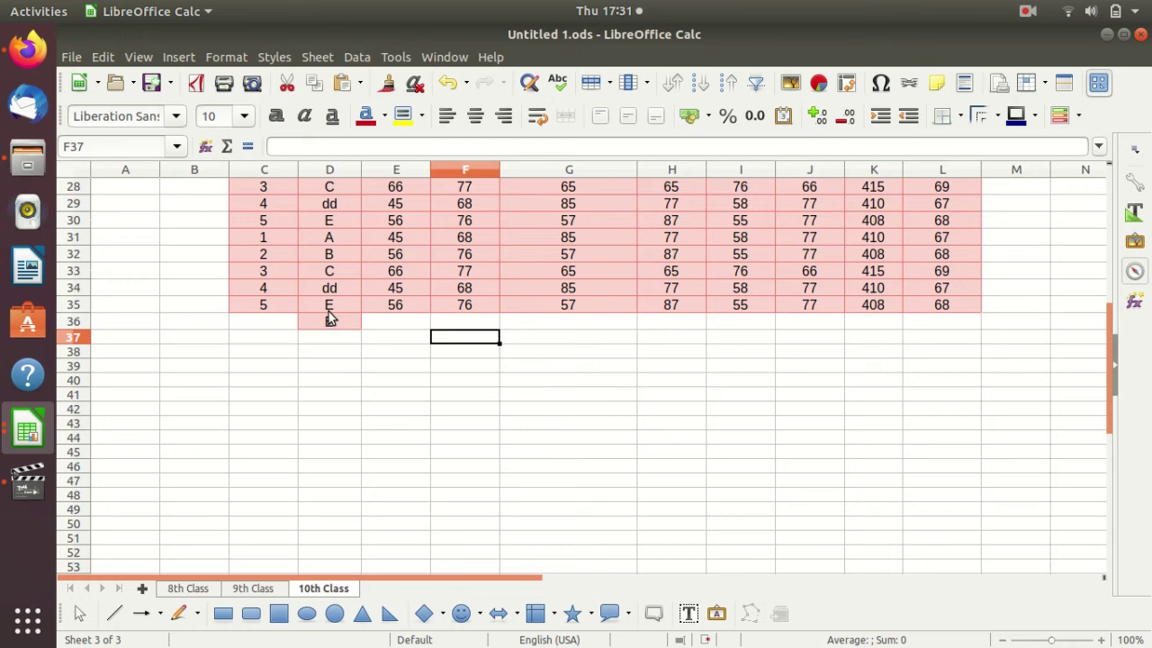
# Fill cell E36 right with 'E' from D36.
pyautogui.click(421, 324)
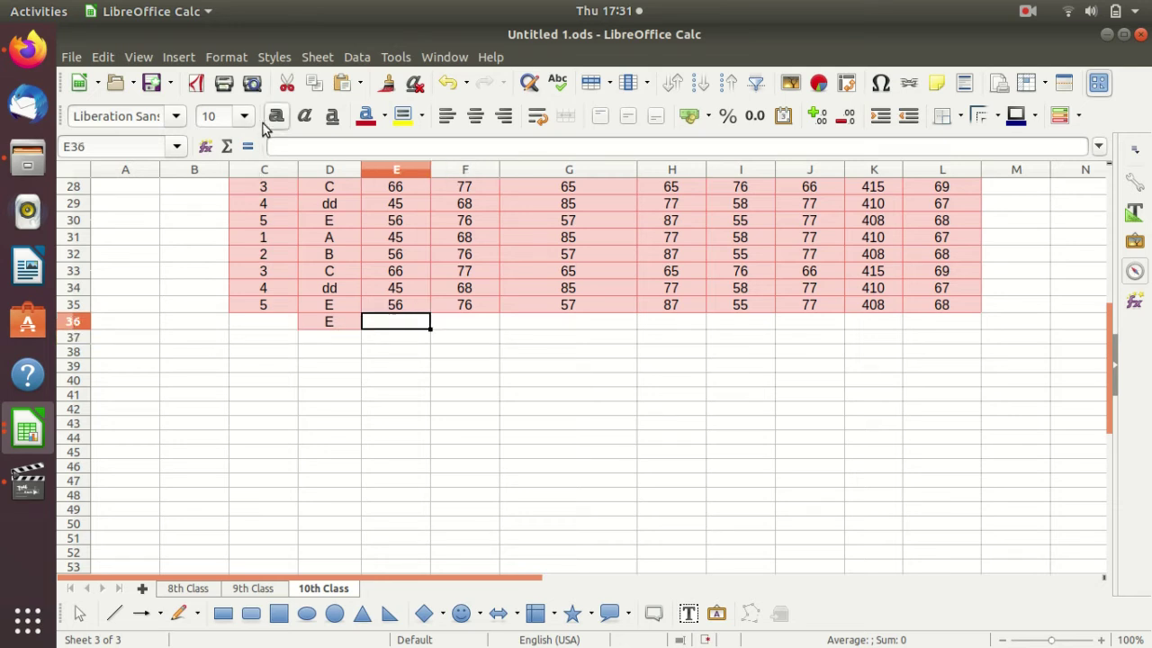
pyautogui.click(315, 58)
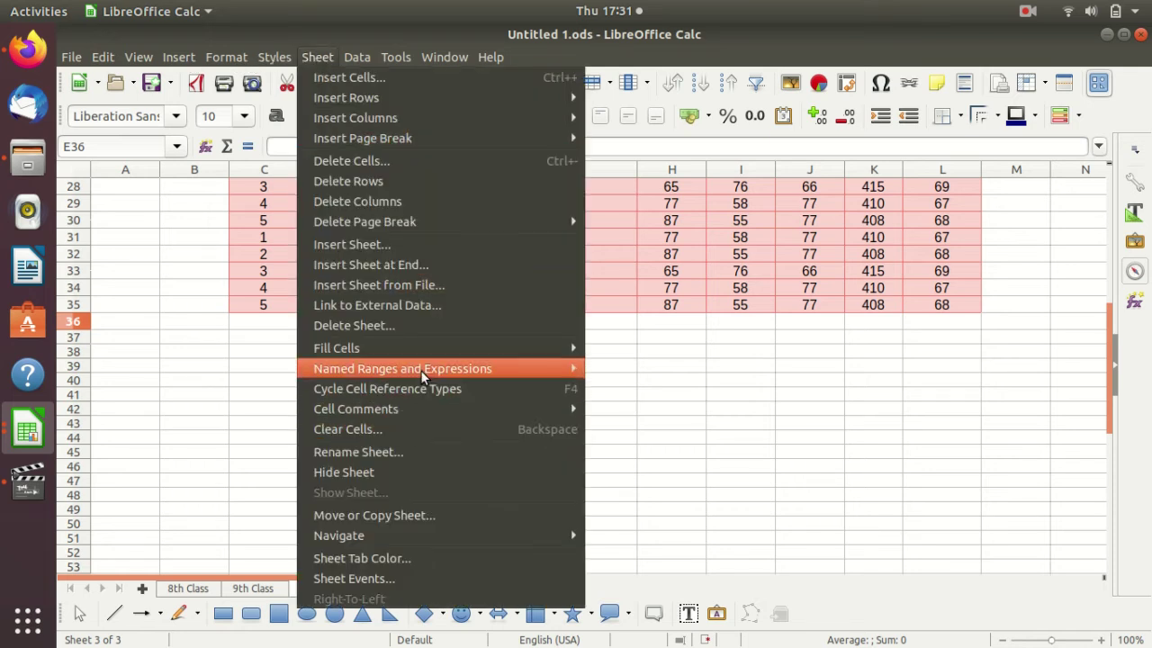
pyautogui.moveTo(336, 349)
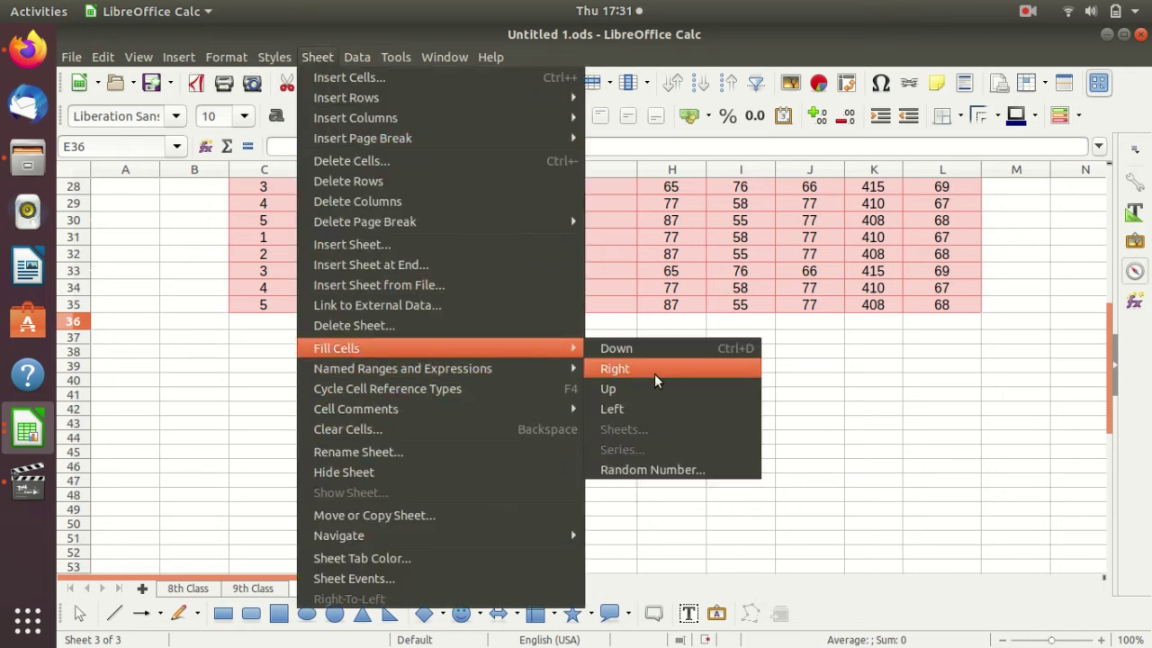
pyautogui.click(655, 373)
pyautogui.click(655, 380)
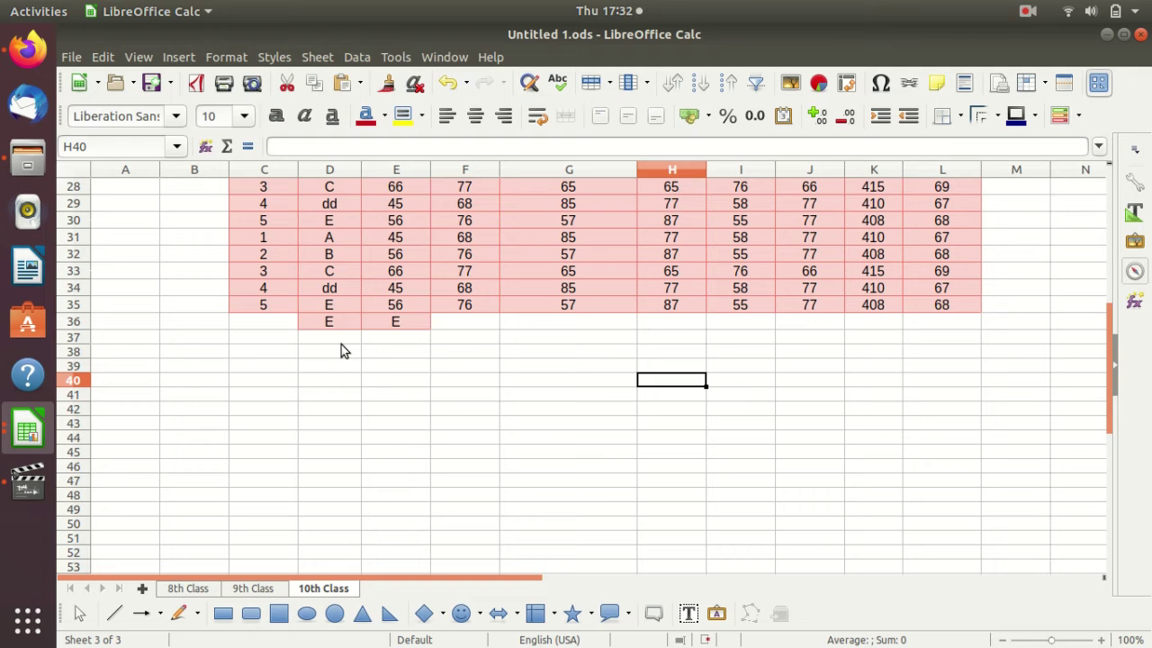
# Fill empty cell C36 leftward with the E from D36 using Sheet > Fill Cells > Left.
pyautogui.click(280, 327)
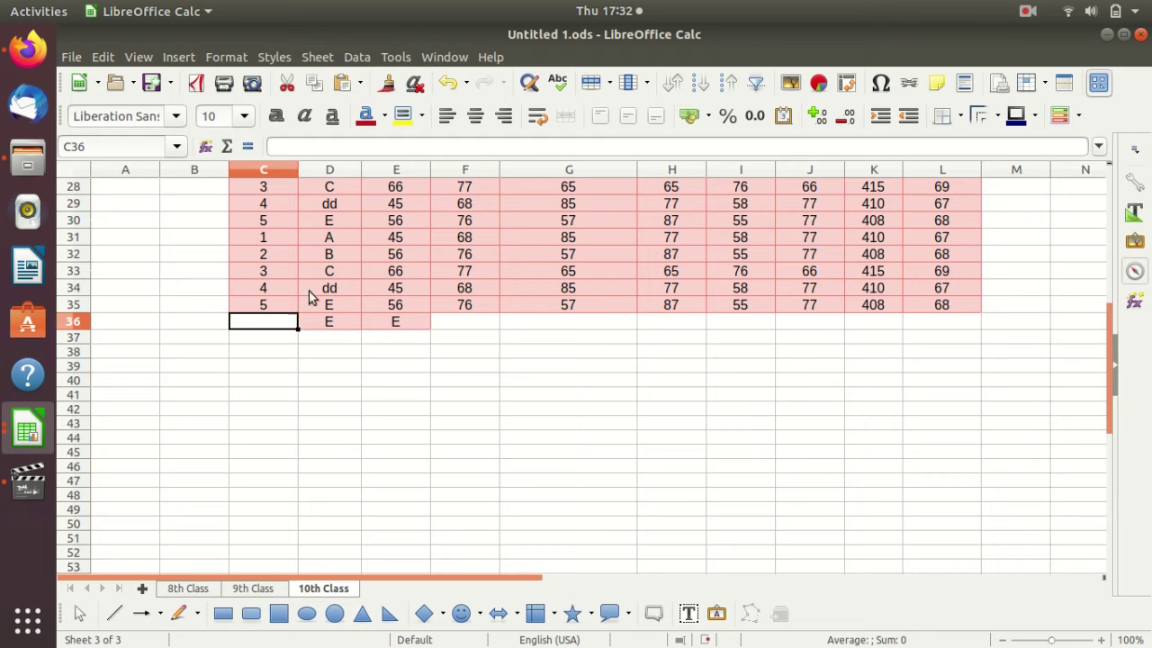
pyautogui.click(328, 59)
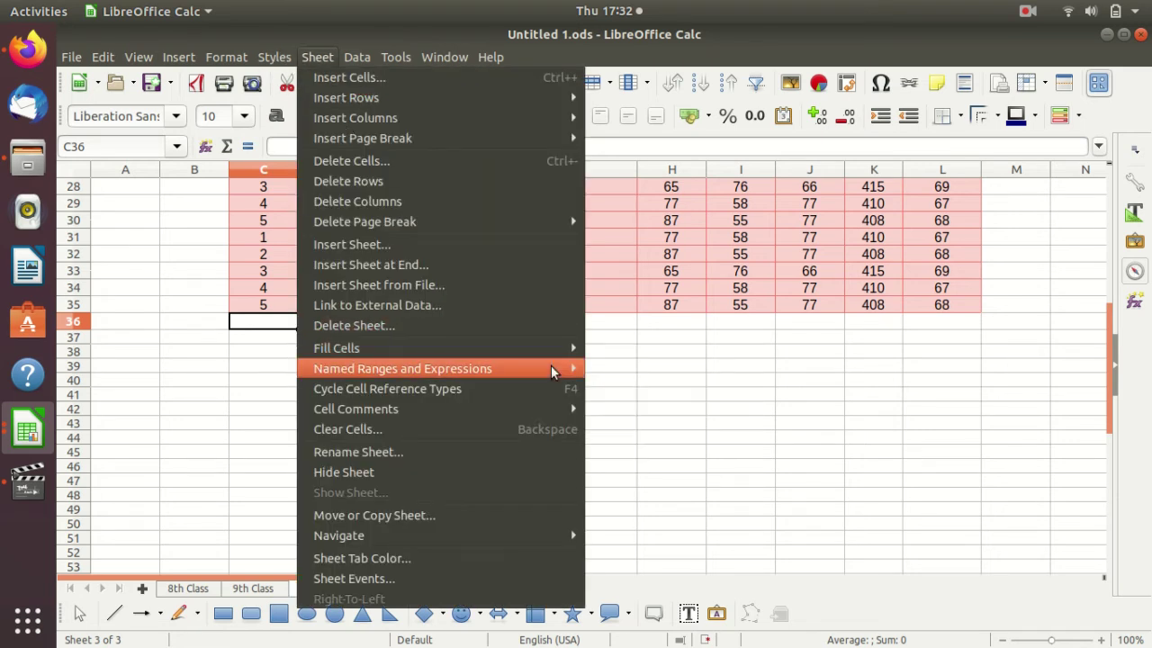
pyautogui.moveTo(441, 349)
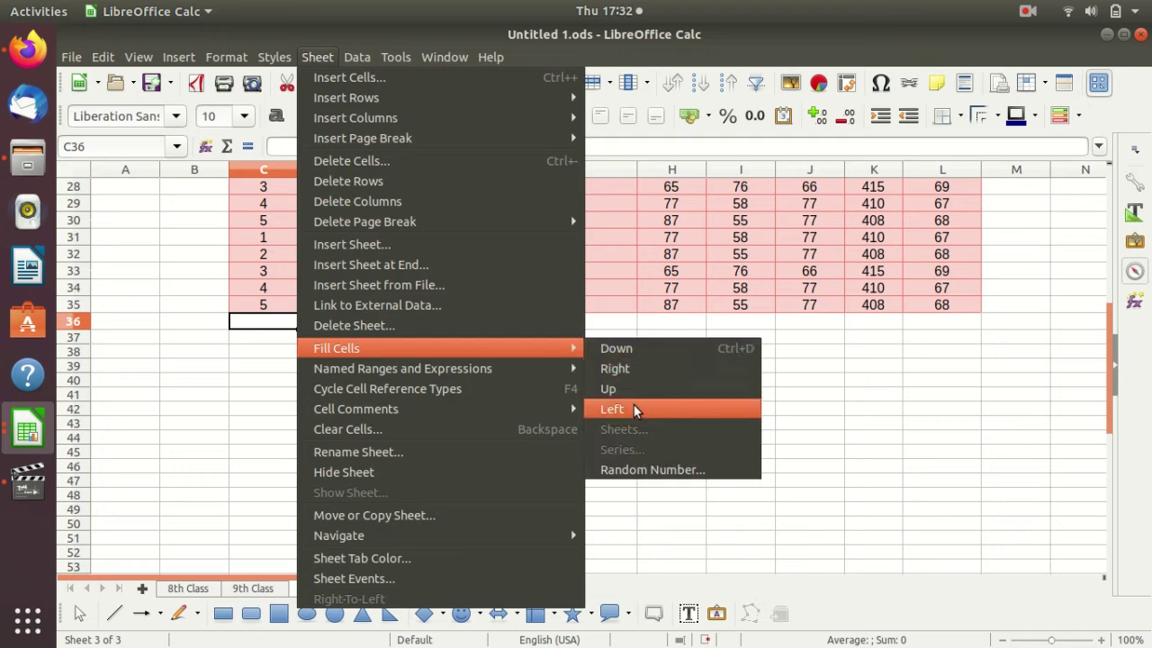
pyautogui.click(636, 409)
pyautogui.click(478, 396)
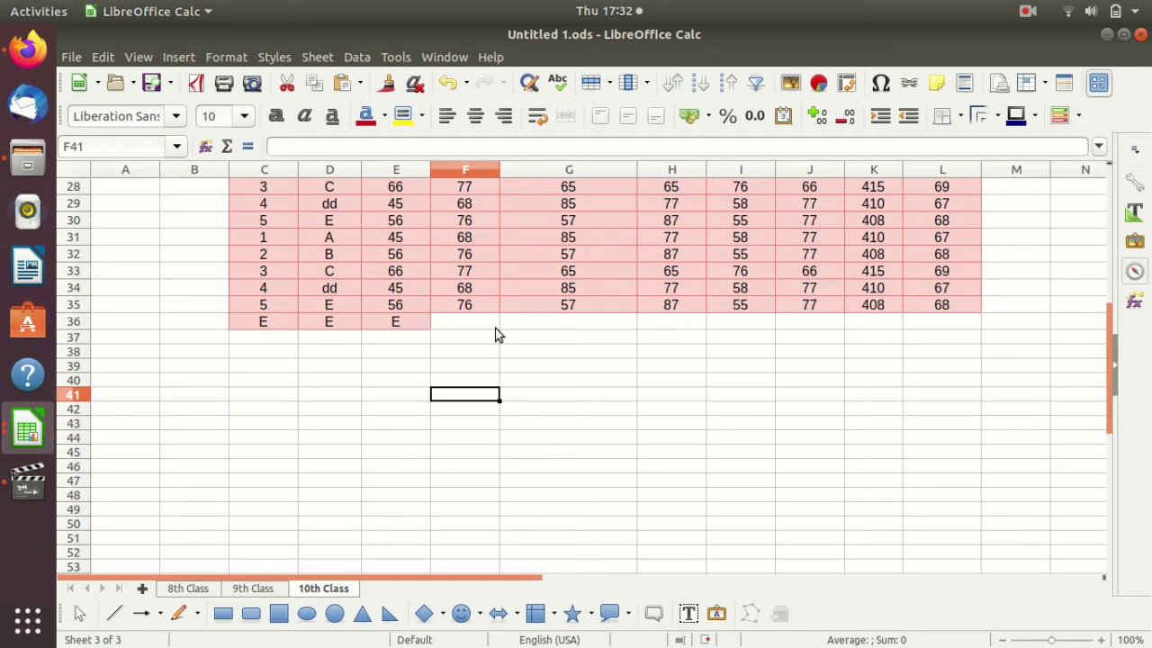
# Check the values in D35, D36, E36 and C36 to confirm the row reads E.
pyautogui.click(329, 308)
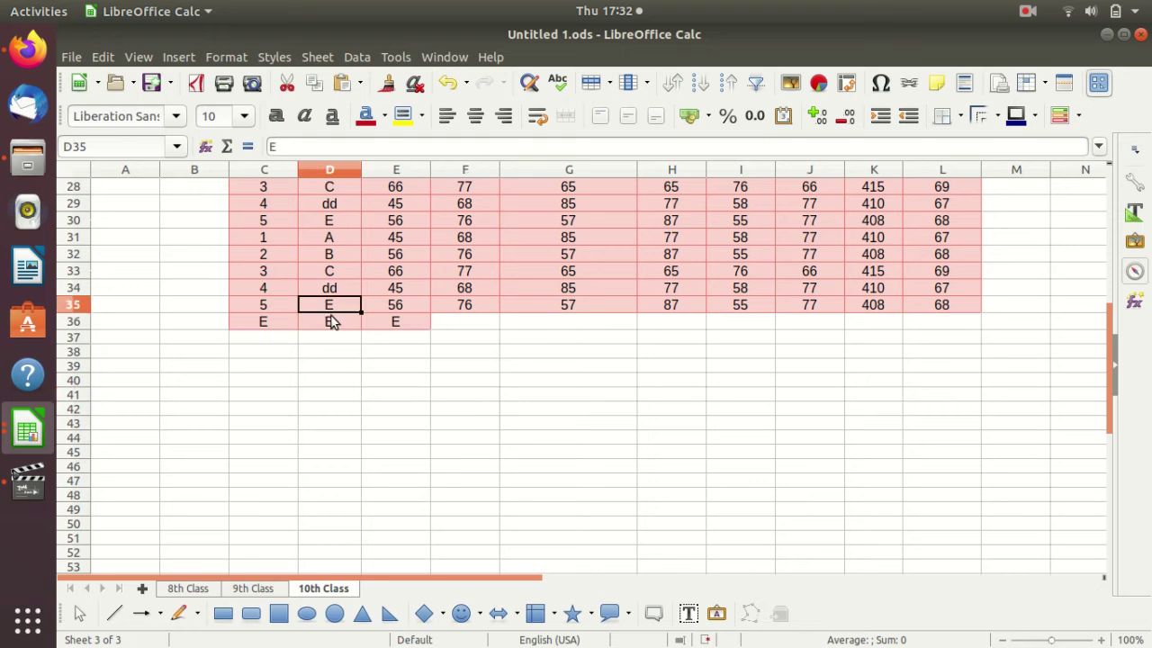
pyautogui.click(338, 329)
pyautogui.click(389, 327)
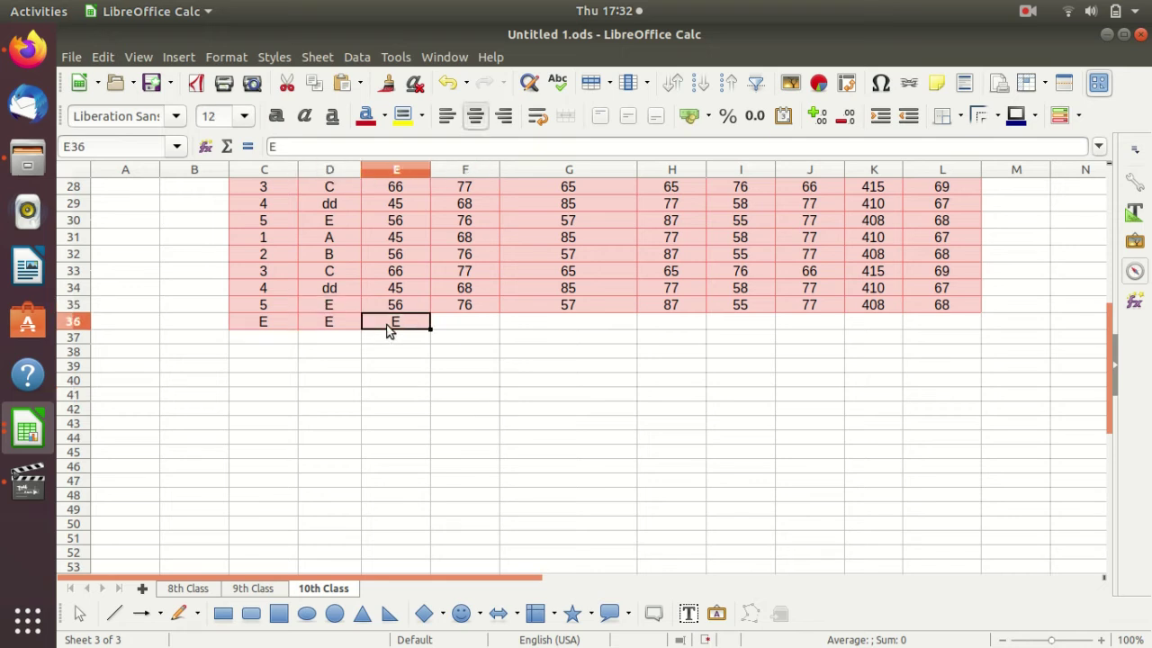
pyautogui.click(274, 329)
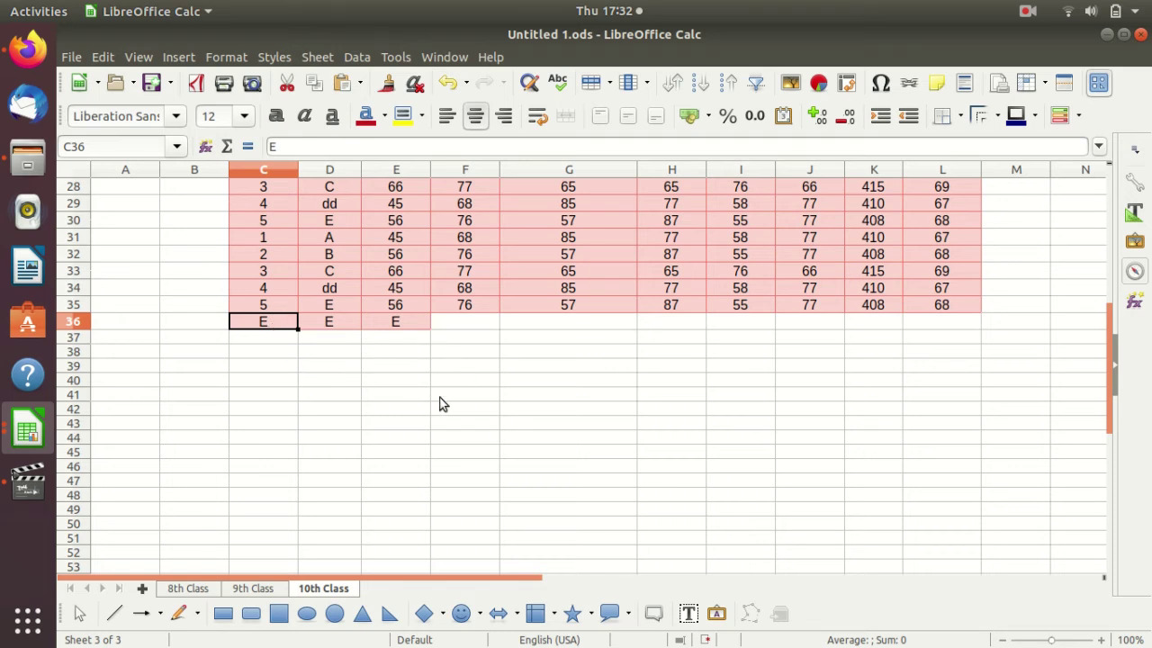
# Insert today's date into cell I3 from the Insert menu.
pyautogui.scroll(3, 441, 406)
pyautogui.scroll(6, 434, 378)
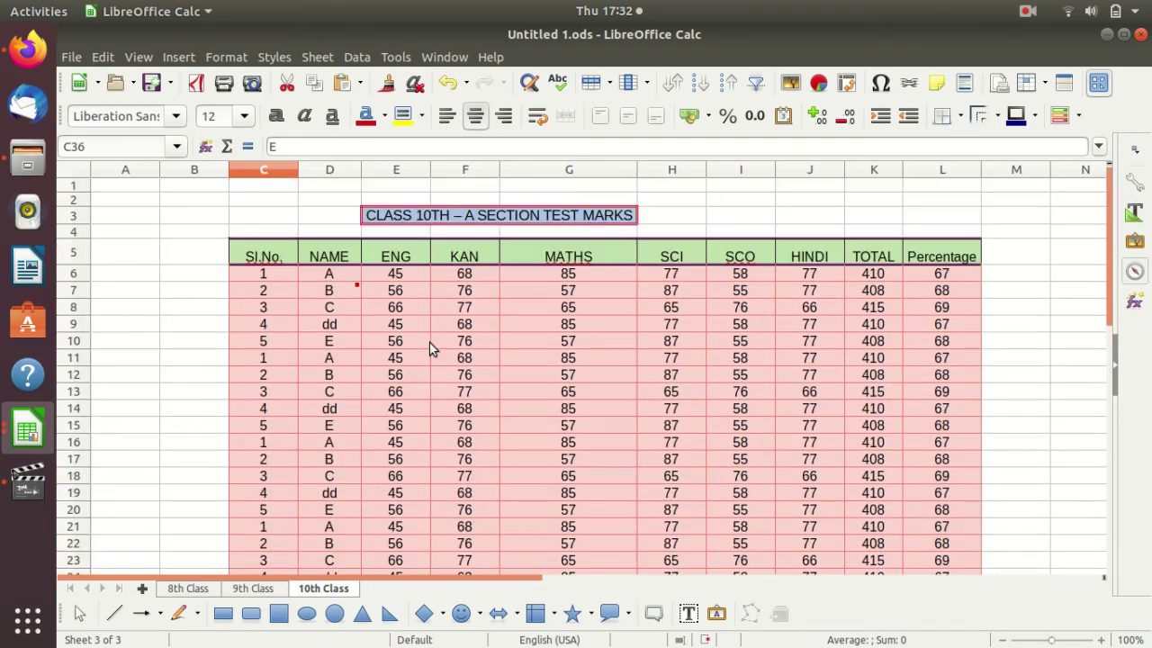
pyautogui.click(729, 215)
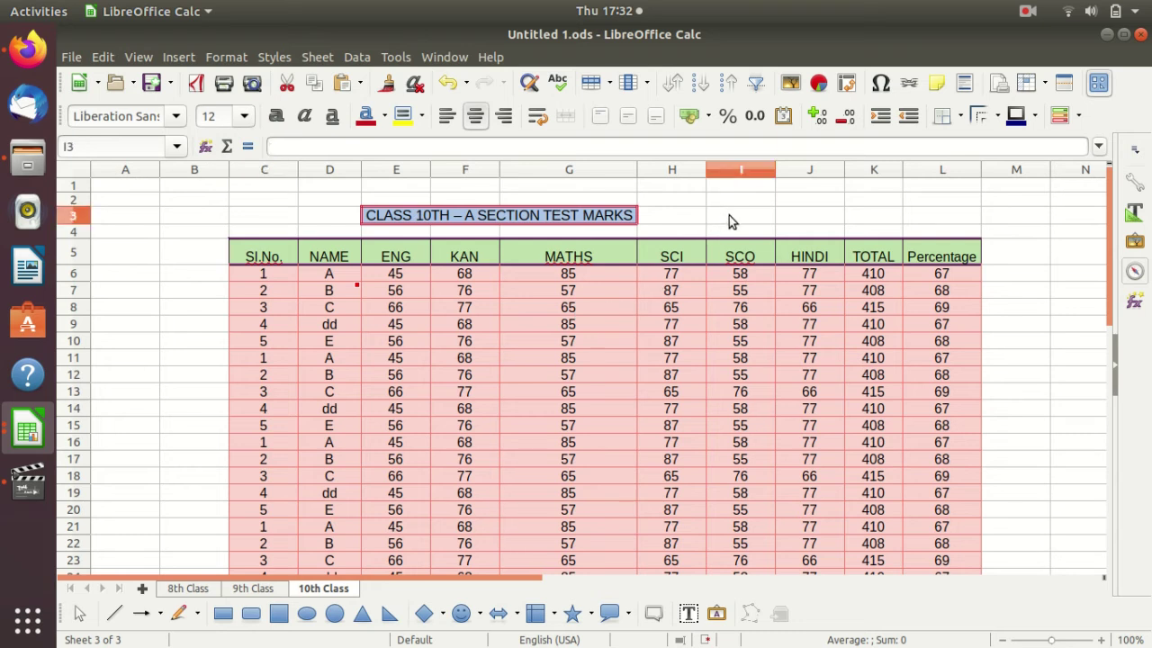
pyautogui.click(179, 58)
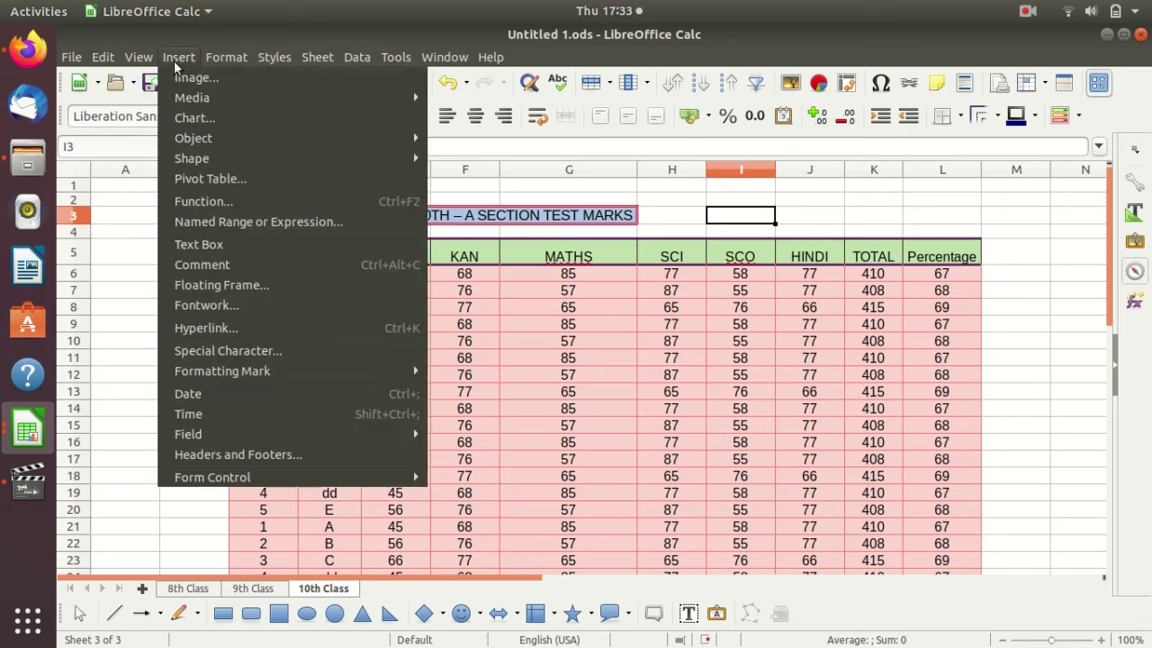
pyautogui.click(243, 393)
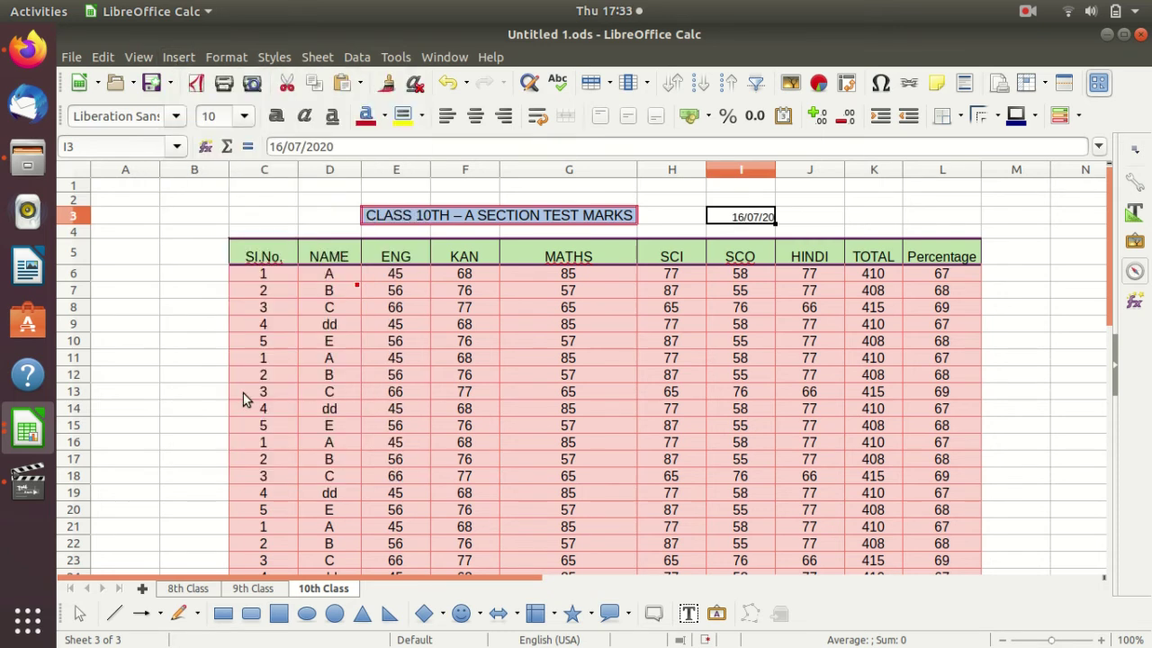
# Insert the current time into J3, then check the I3 date and J3 time values.
pyautogui.click(792, 216)
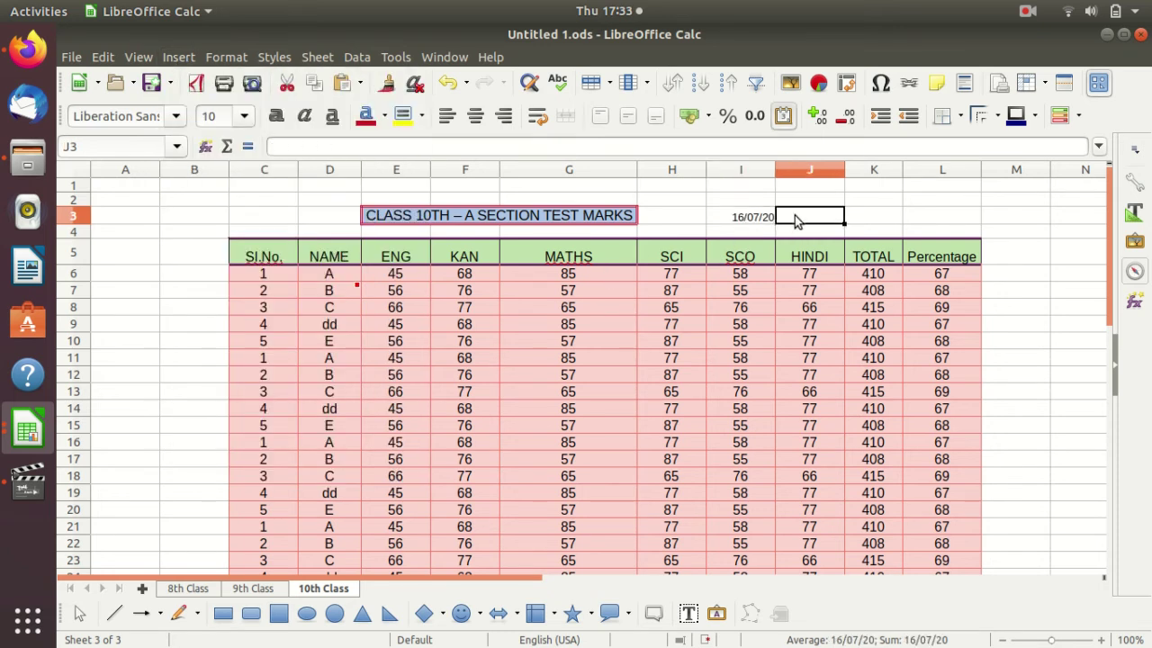
pyautogui.click(178, 57)
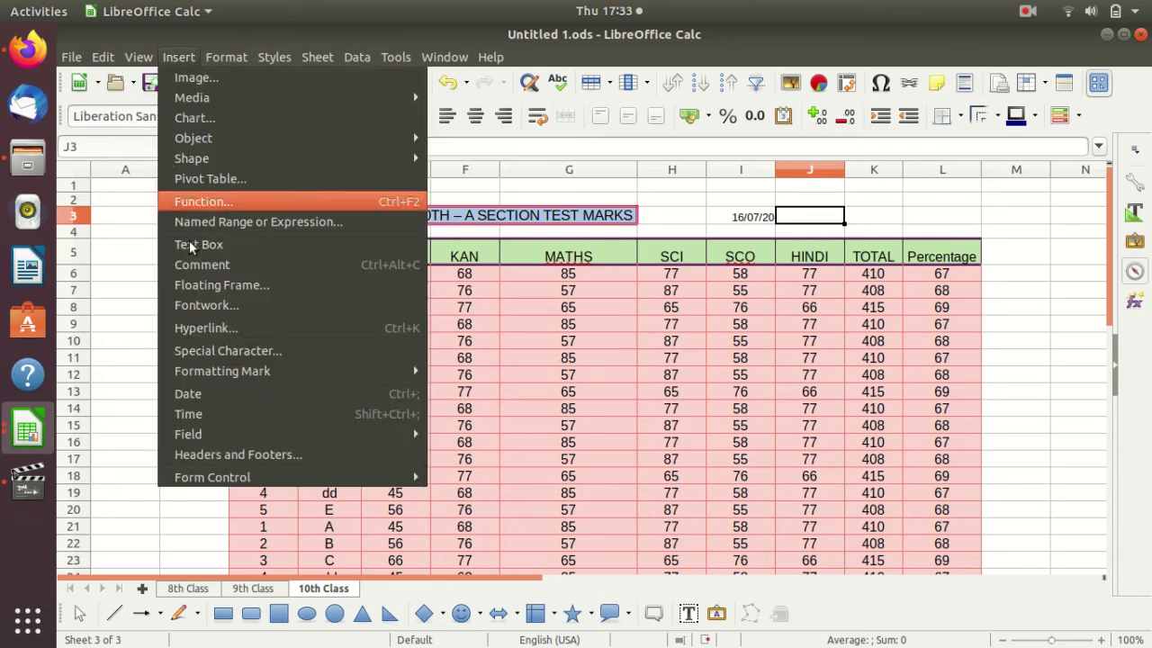
pyautogui.click(230, 413)
pyautogui.press('Tab')
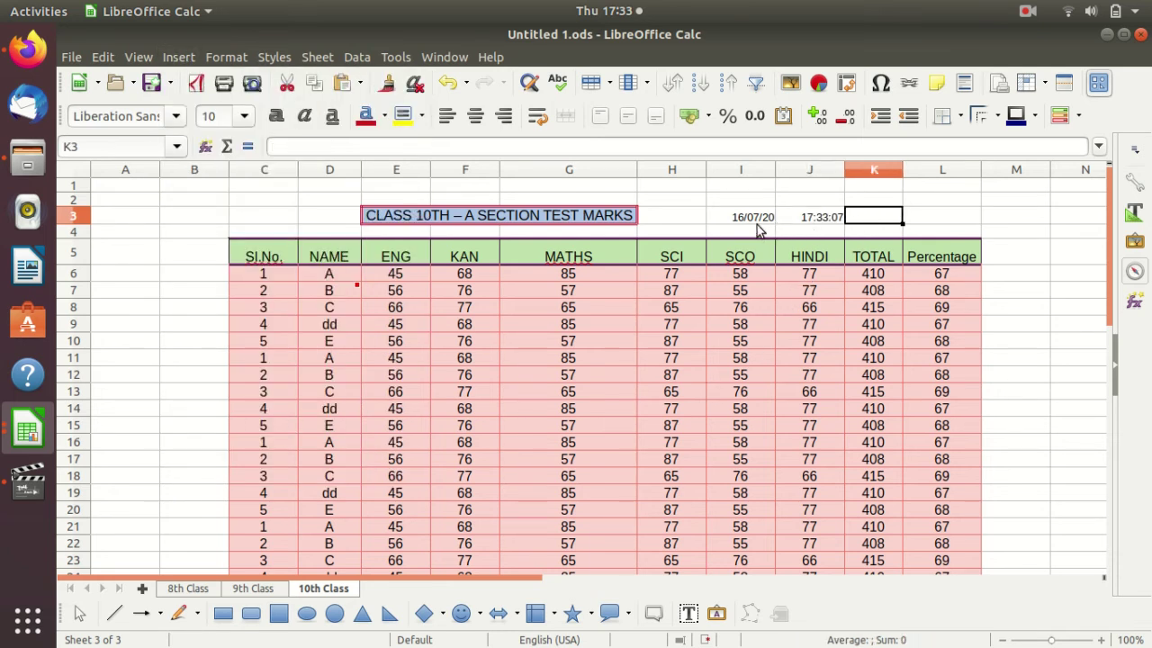
pyautogui.click(747, 220)
pyautogui.click(798, 223)
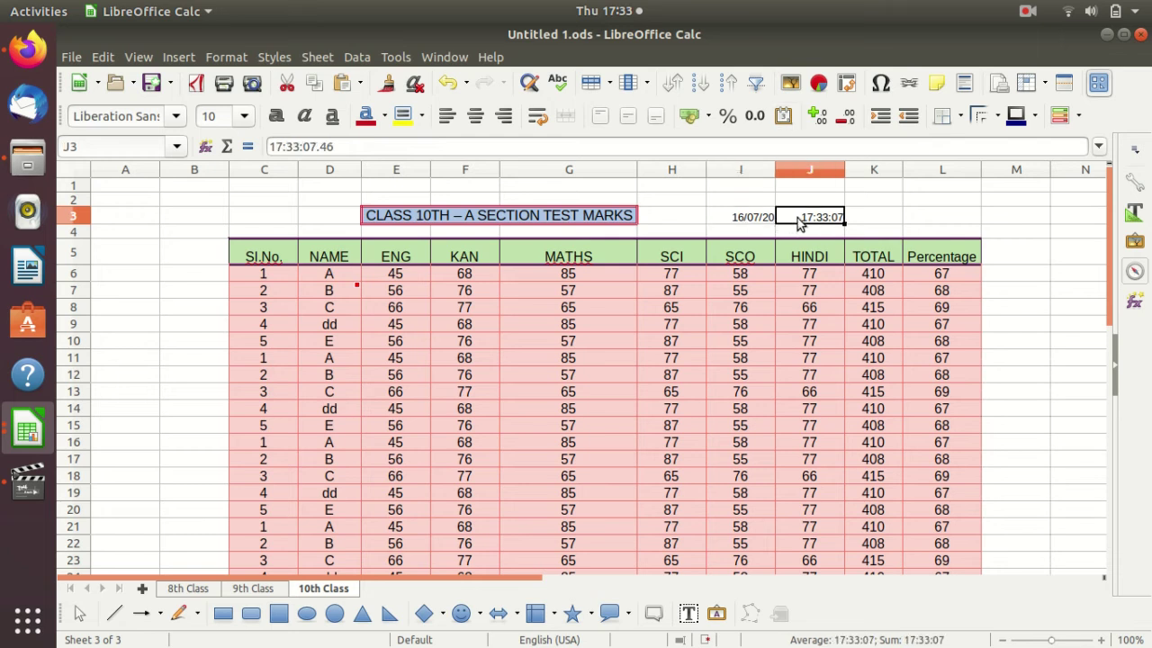
# Label the stamps by typing 'Date' in I2 and 'Time' in J2.
pyautogui.click(754, 201)
pyautogui.write('Dat')
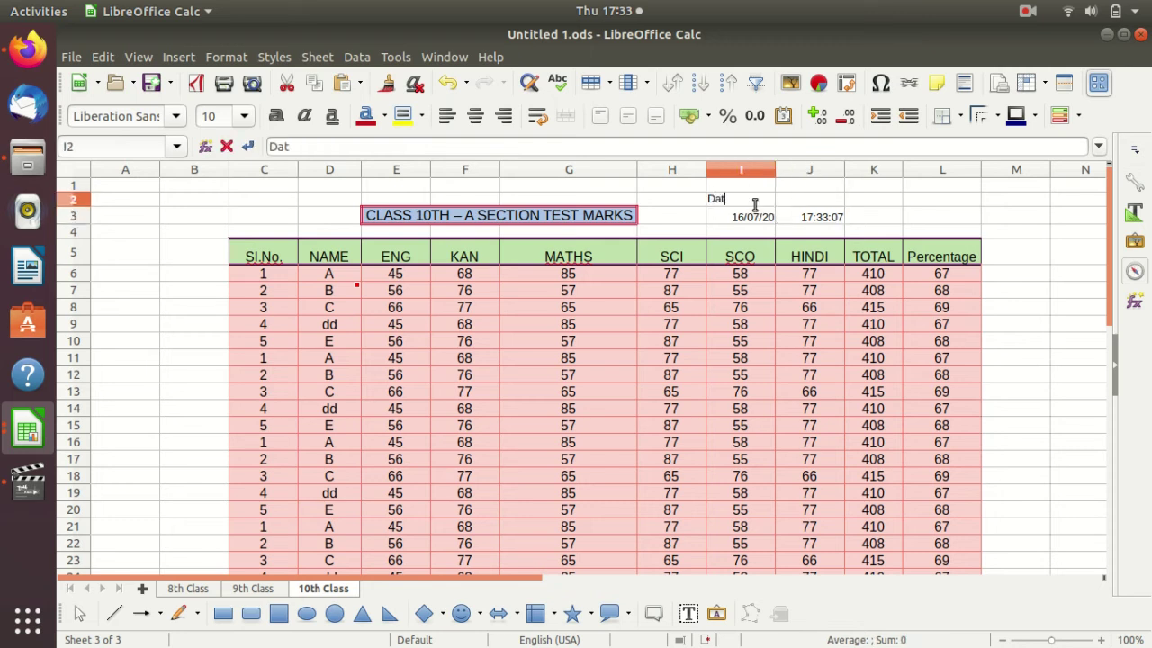
pyautogui.write('e')
pyautogui.press('Tab')
pyautogui.write('Ti')
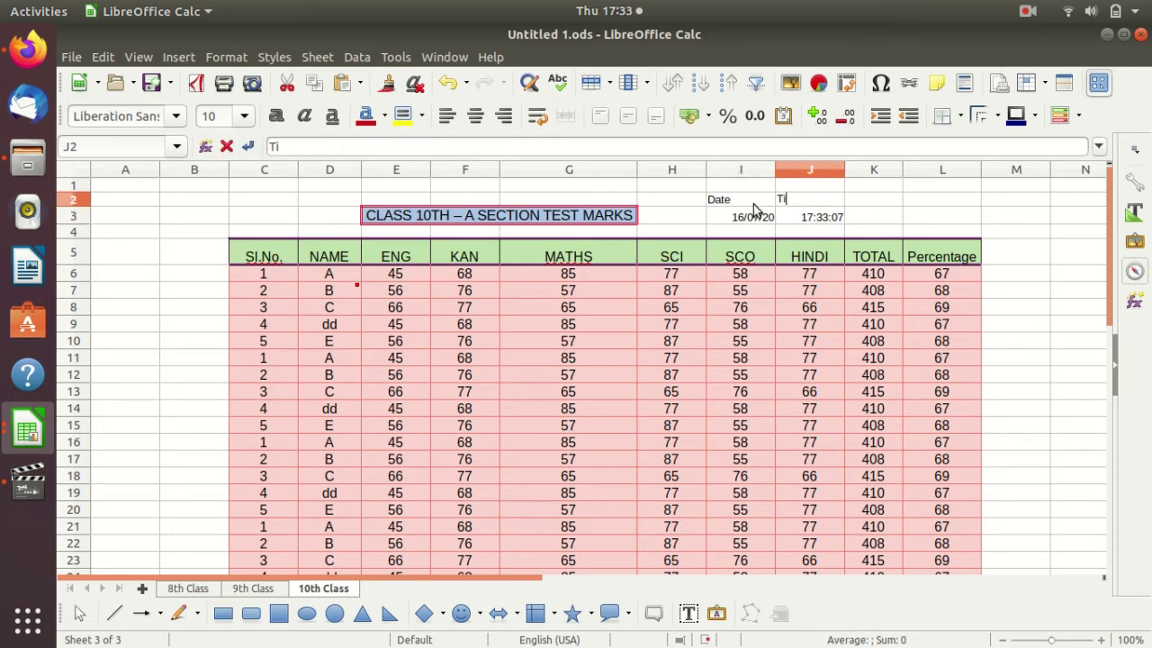
pyautogui.write('me')
pyautogui.click(907, 202)
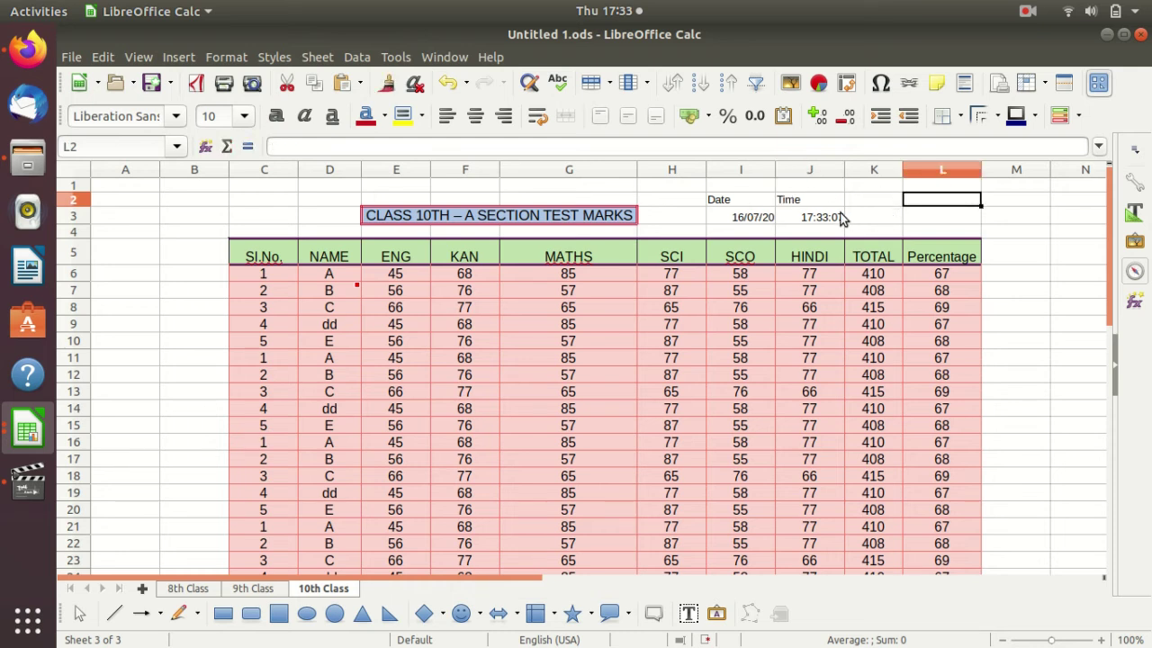
pyautogui.click(177, 57)
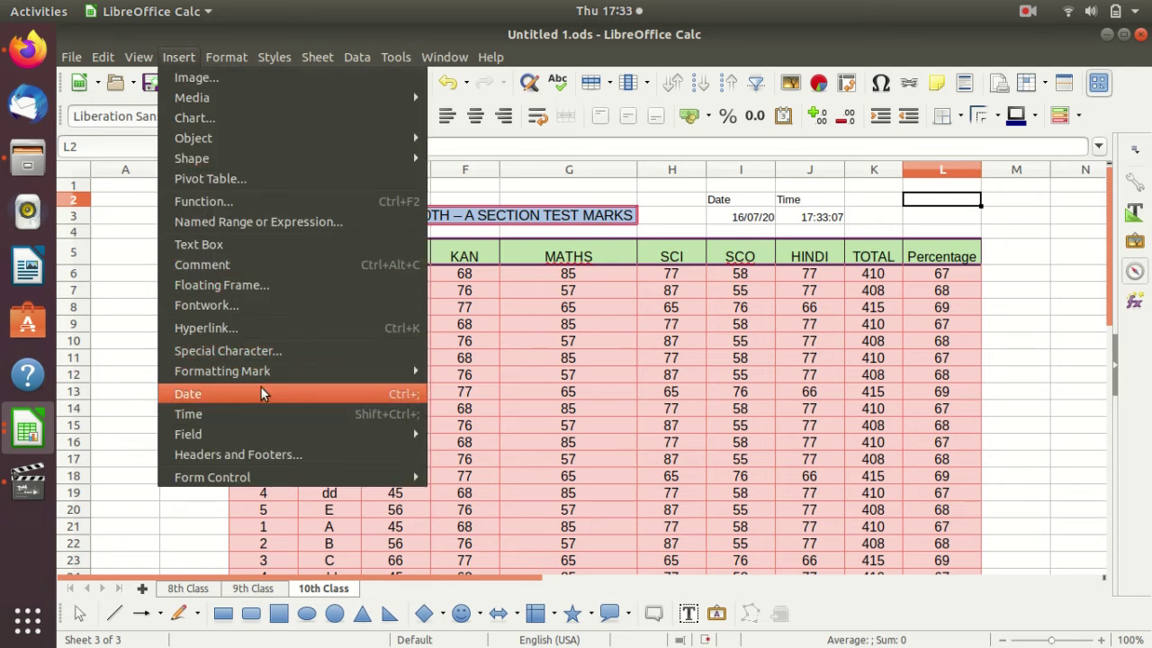
pyautogui.click(1016, 351)
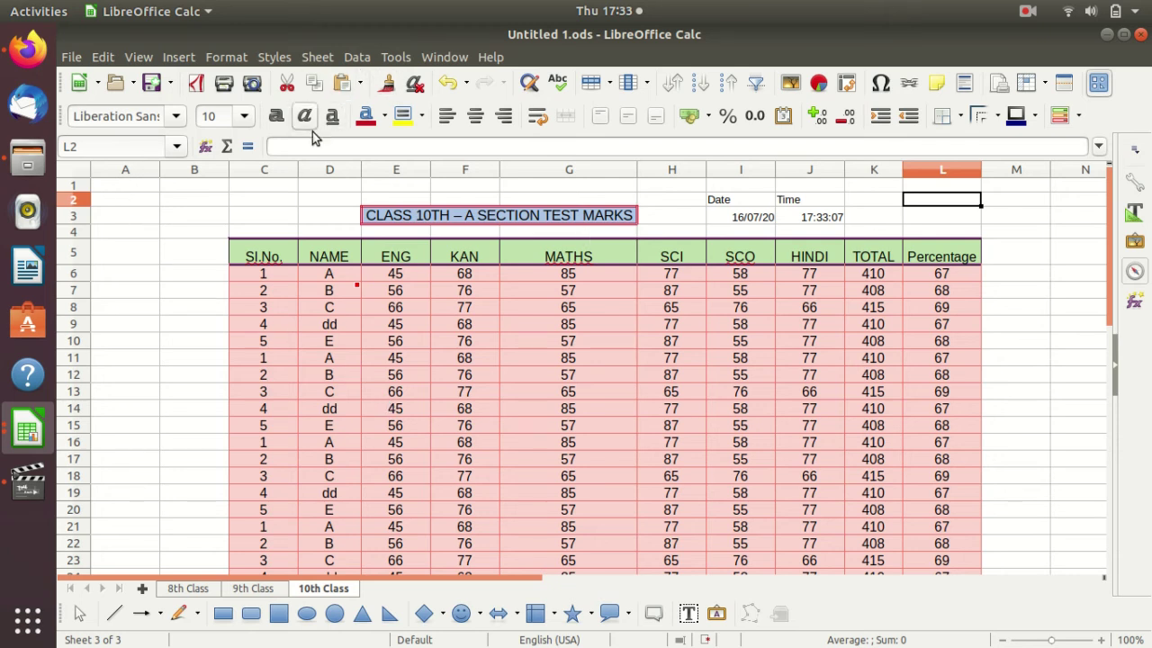
# Open print preview and lower the scaling factor until the table fits on Page 1 / 1.
pyautogui.click(252, 83)
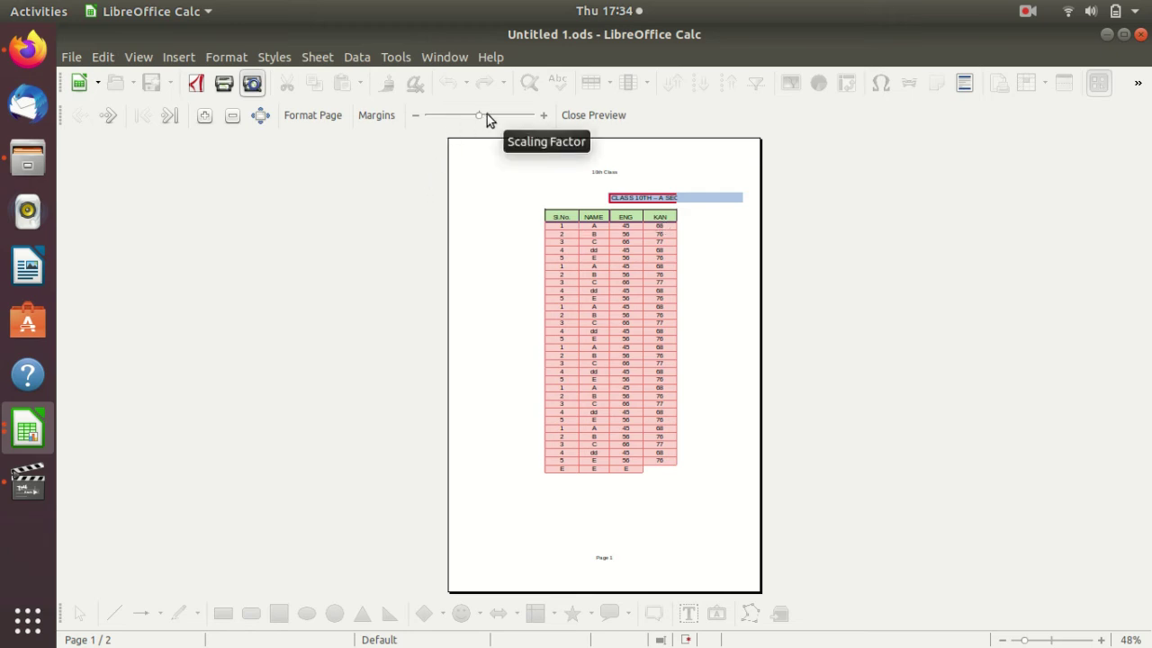
pyautogui.moveTo(486, 115); pyautogui.dragTo(459, 116)
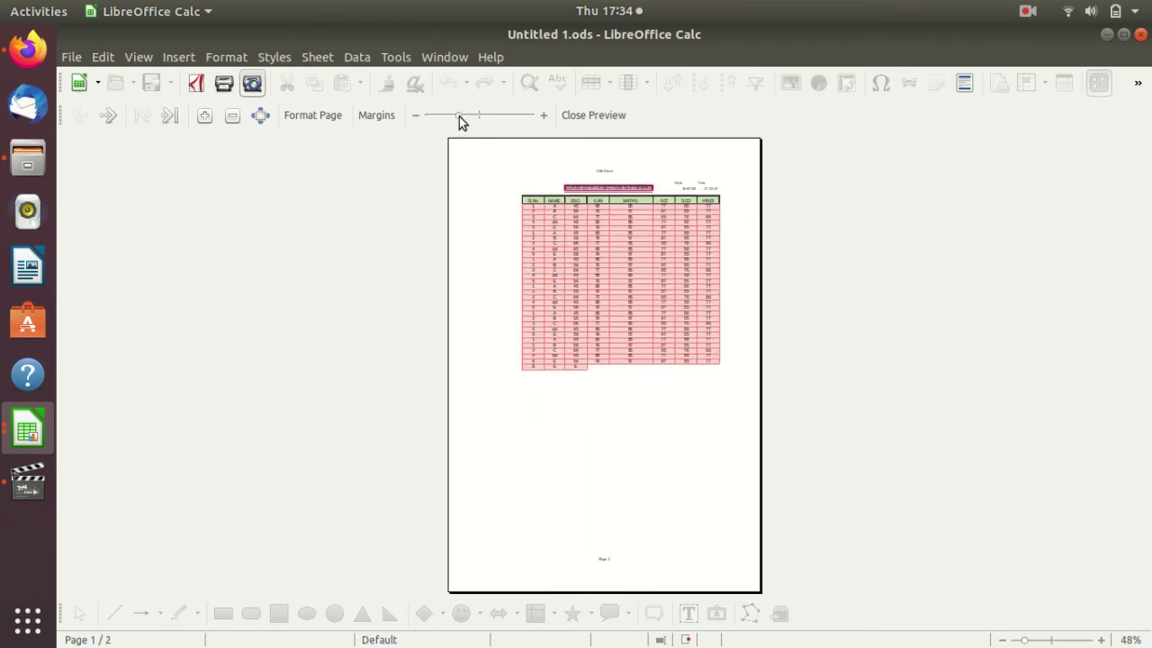
pyautogui.moveTo(459, 116); pyautogui.dragTo(451, 117)
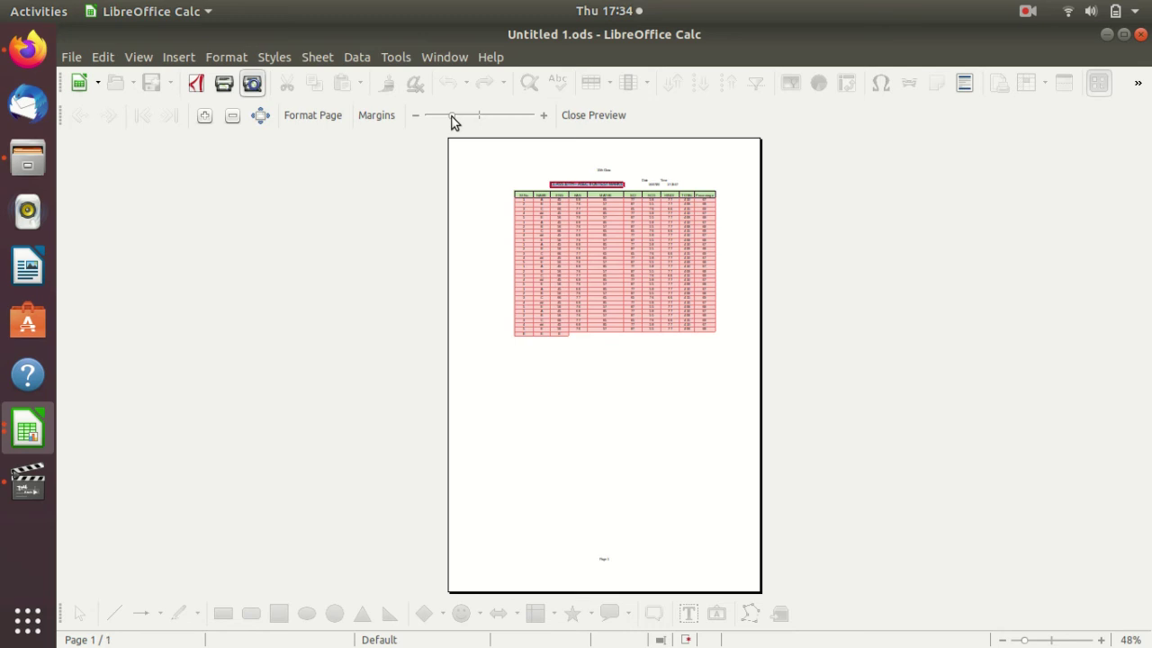
pyautogui.click(445, 116)
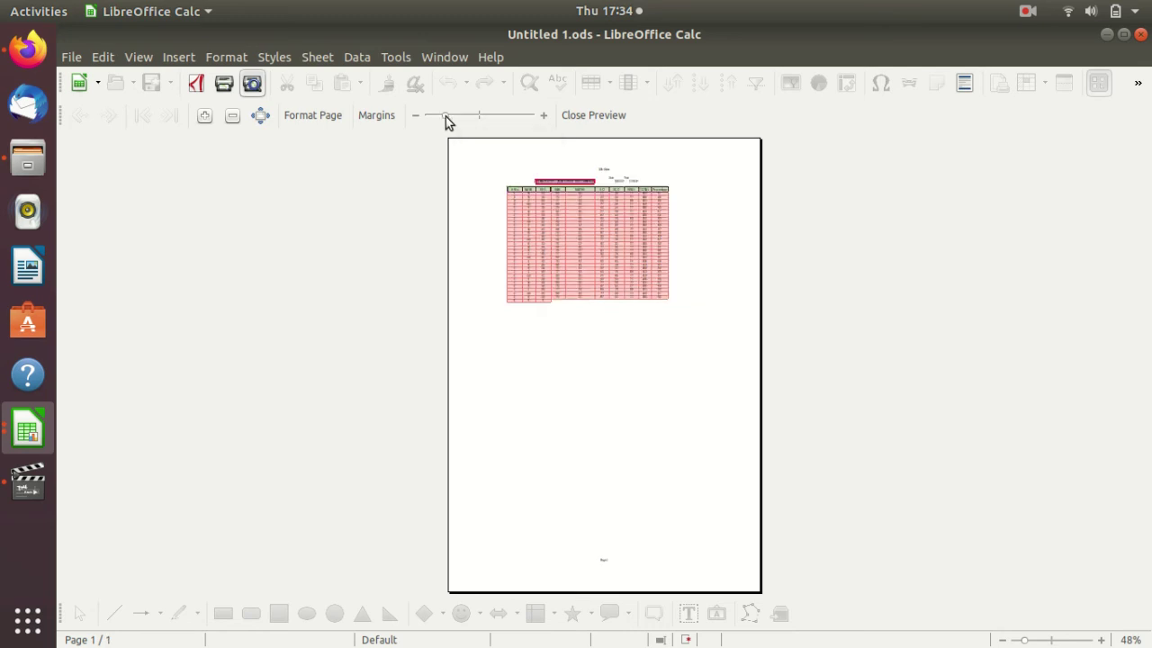
pyautogui.moveTo(446, 115); pyautogui.dragTo(449, 115)
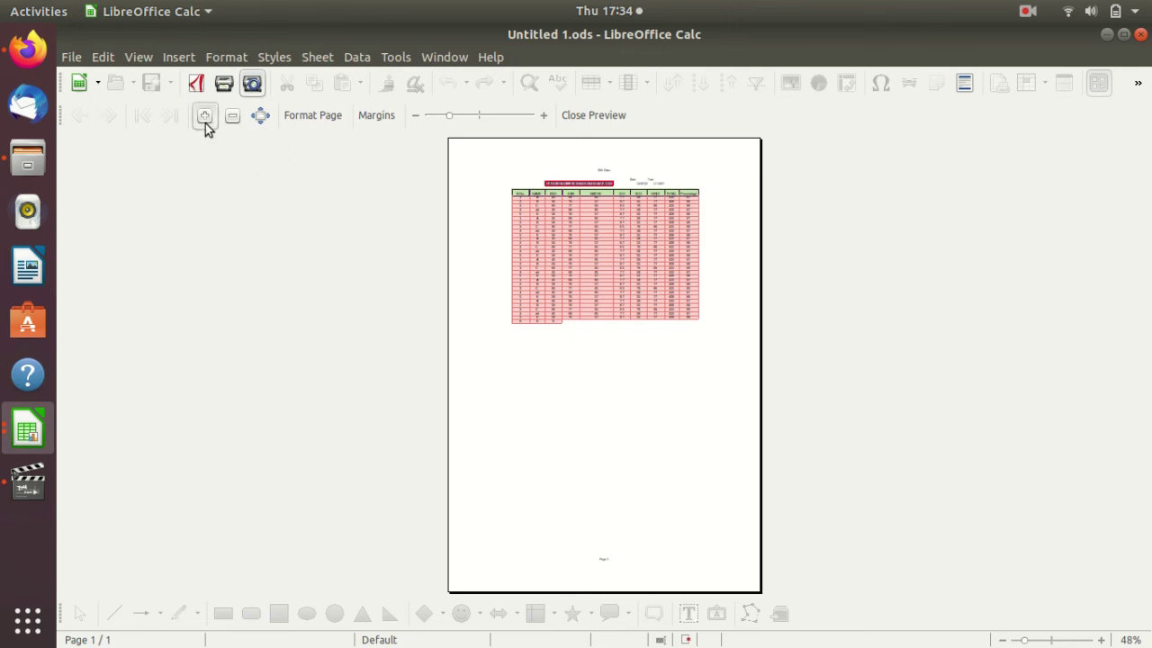
# Zoom into the preview, keep the scale at one page, and close print preview.
pyautogui.click(205, 115)
pyautogui.click(205, 116)
pyautogui.click(205, 115)
pyautogui.click(205, 123)
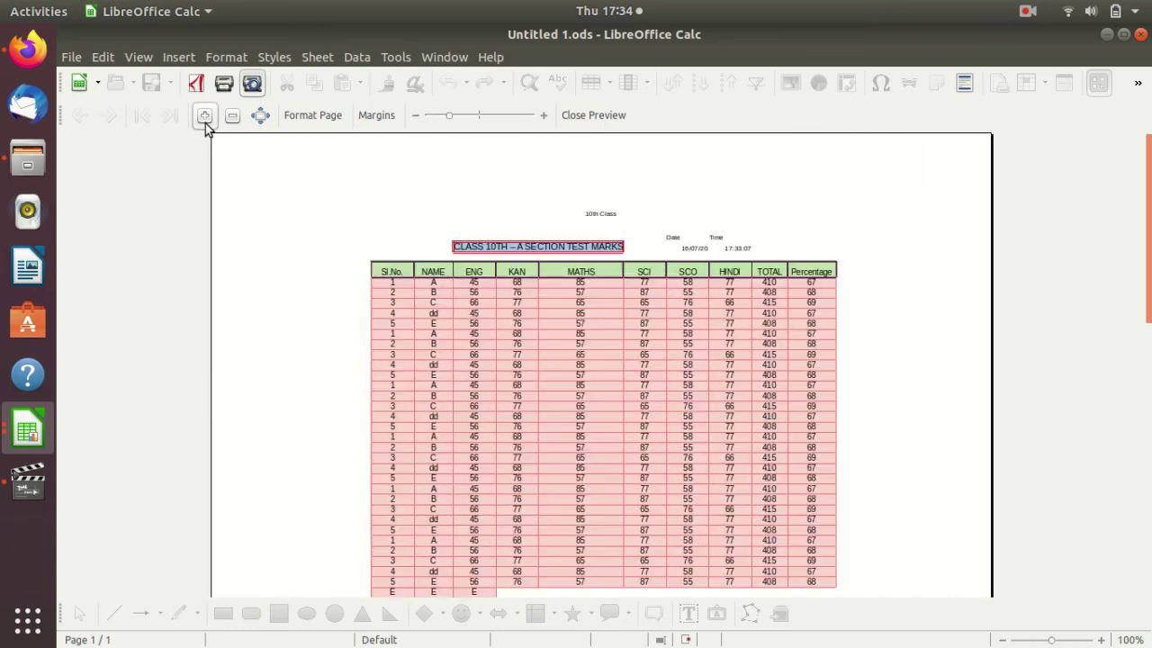
pyautogui.click(205, 123)
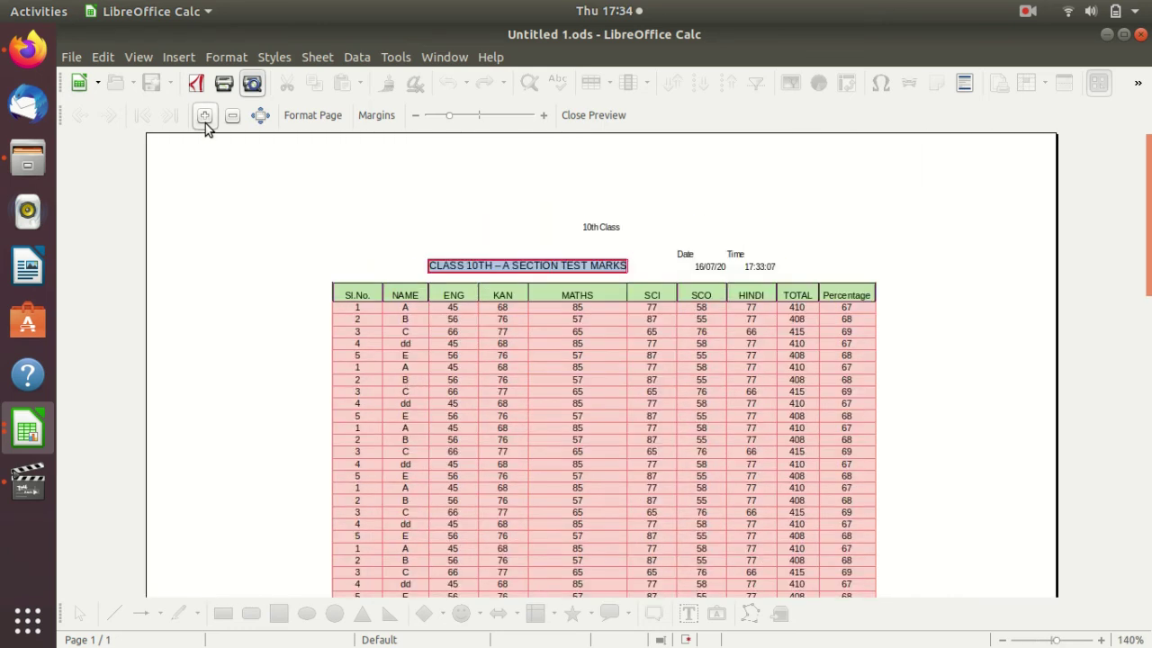
pyautogui.click(205, 124)
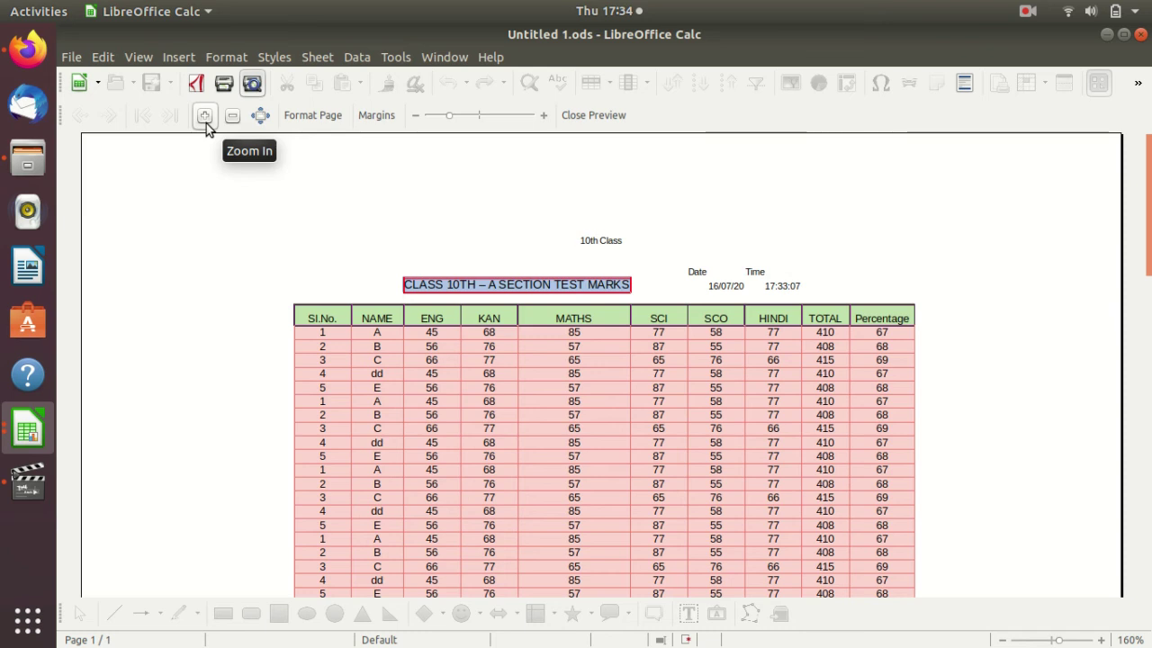
pyautogui.moveTo(454, 116); pyautogui.dragTo(458, 113)
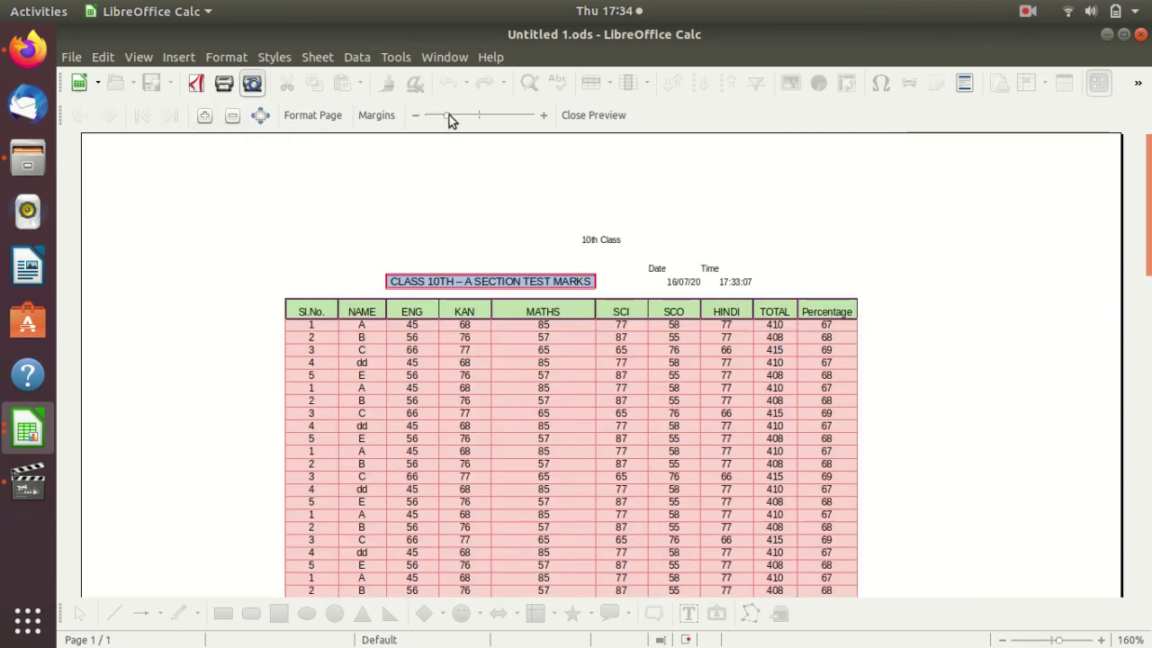
pyautogui.moveTo(443, 116); pyautogui.dragTo(450, 115)
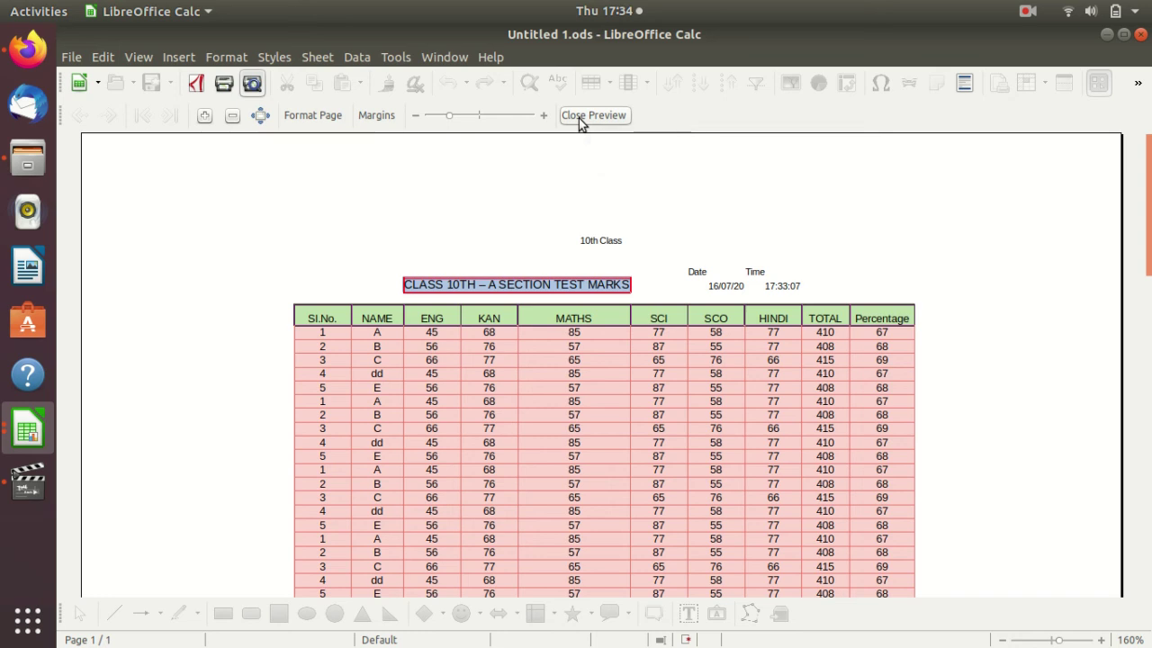
pyautogui.click(578, 117)
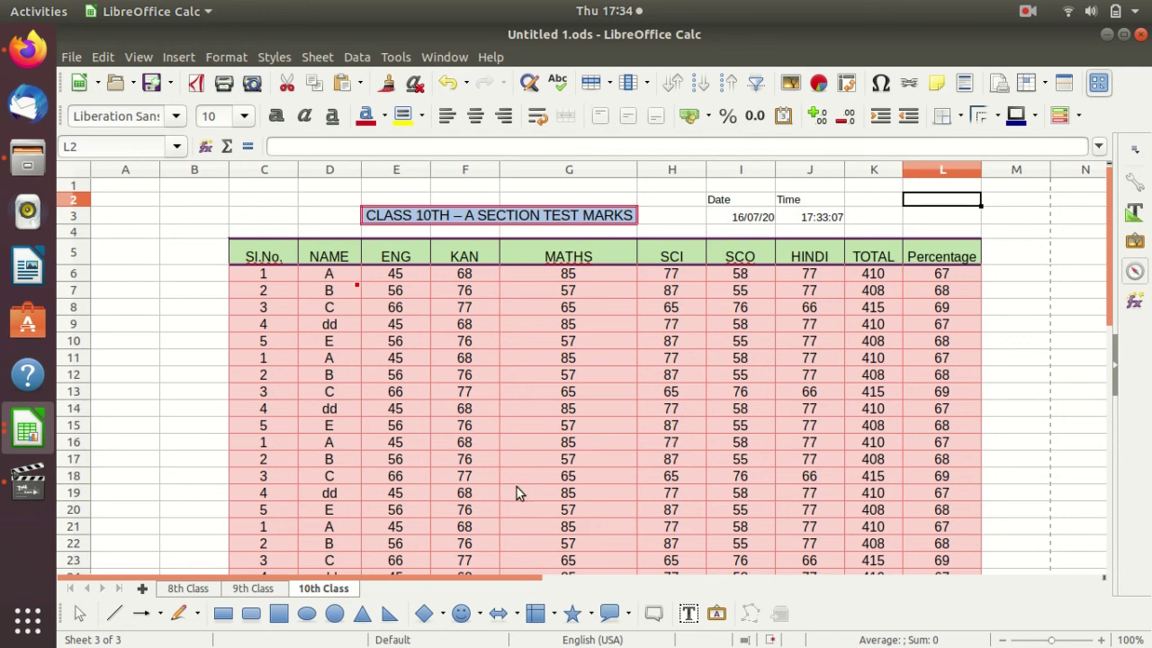
pyautogui.click(223, 90)
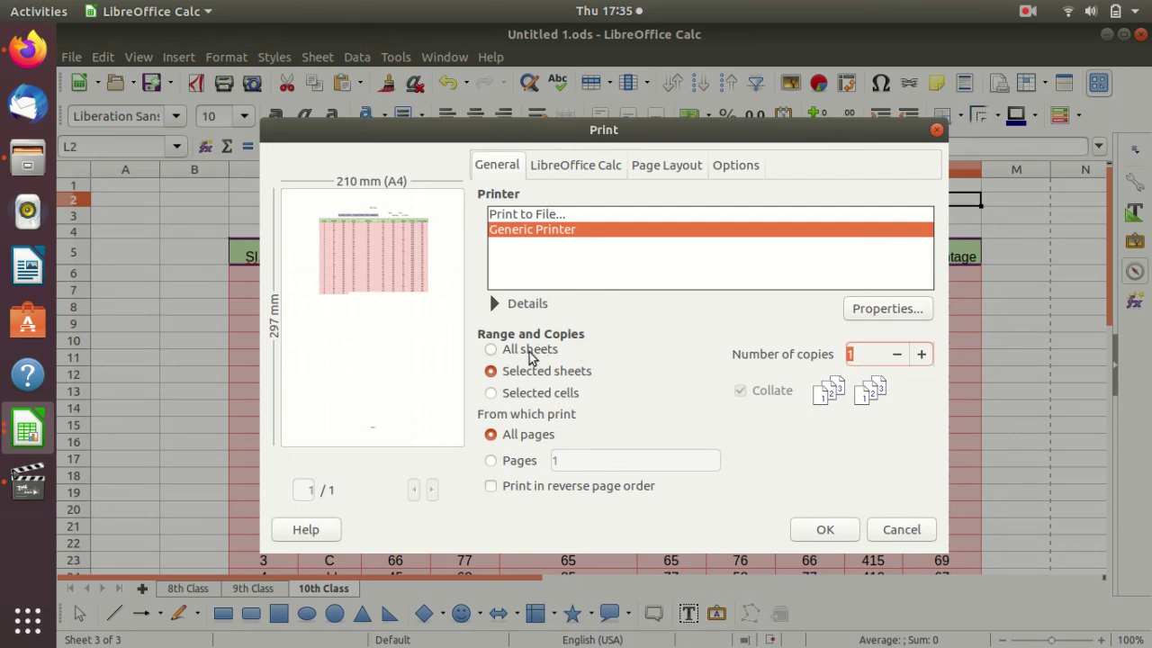
pyautogui.click(498, 350)
pyautogui.click(491, 372)
pyautogui.doubleClick(858, 354)
pyautogui.click(919, 353)
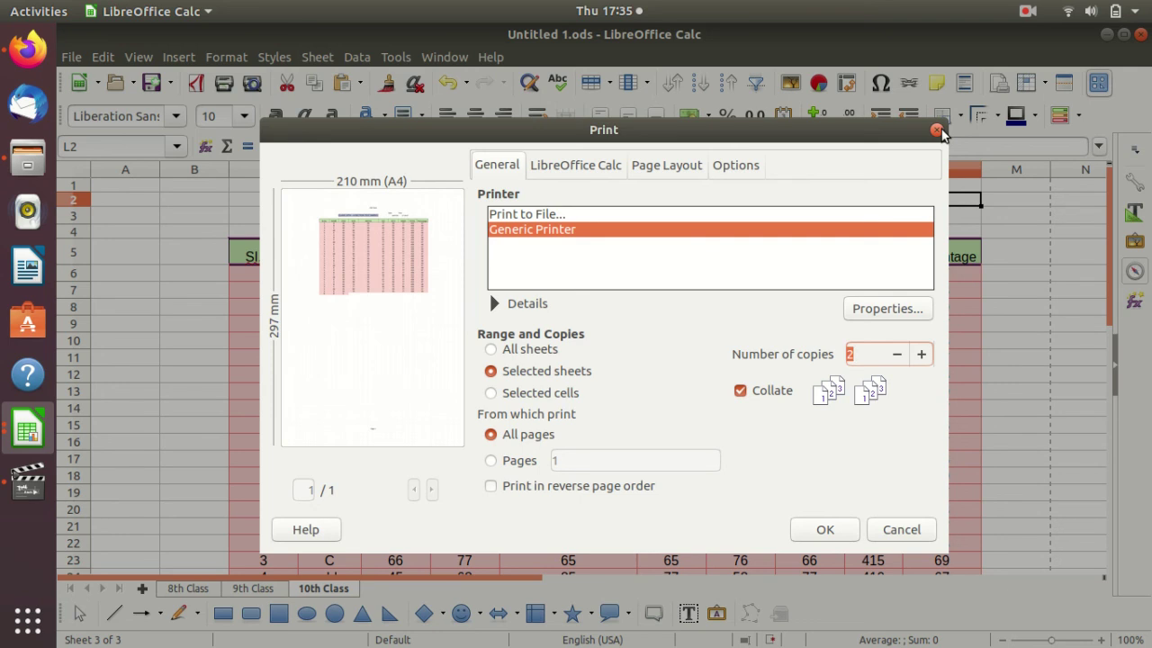
pyautogui.click(936, 130)
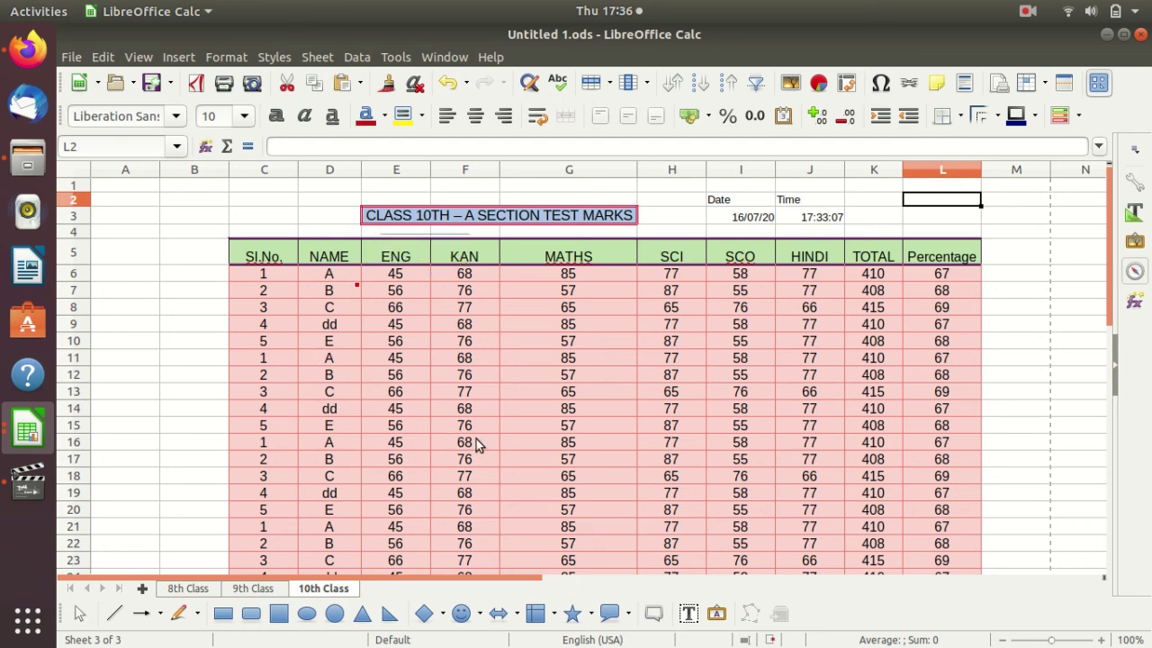
pyautogui.click(1026, 10)
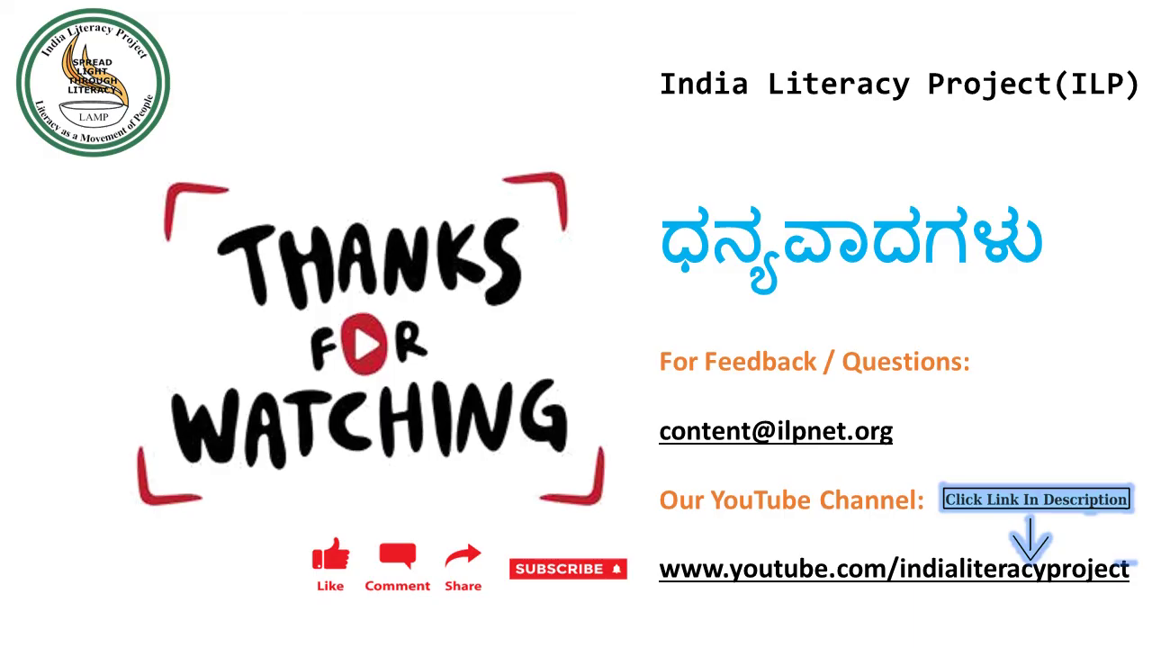